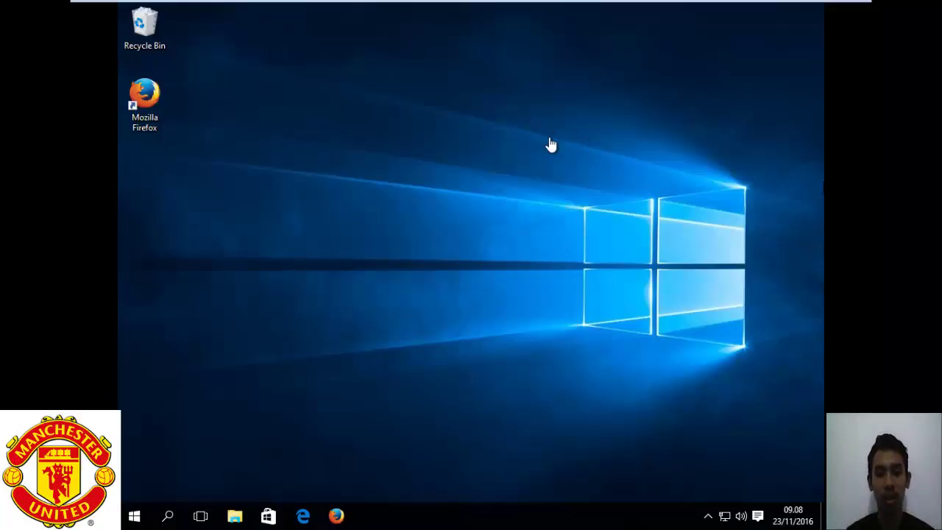
# Search Windows for secpol.msc and open the Local Security Policy console
pyautogui.click(437, 191)
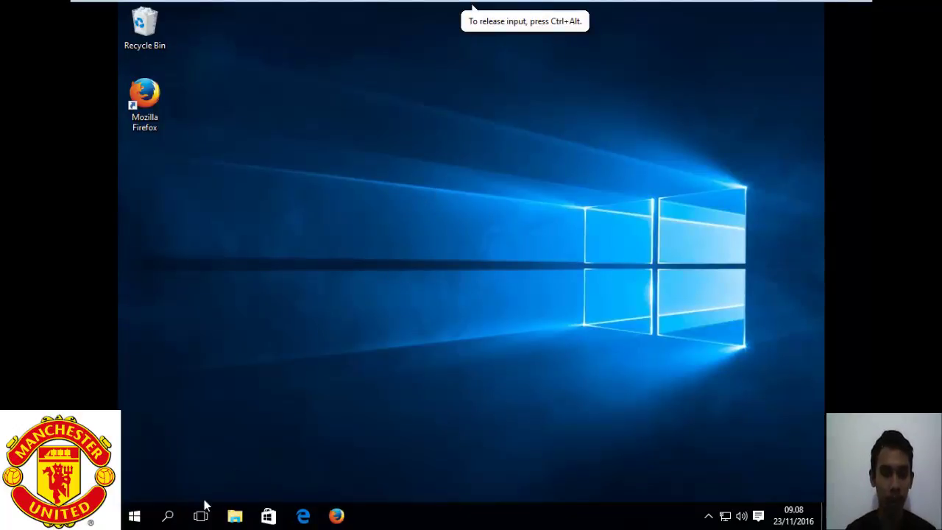
pyautogui.click(177, 514)
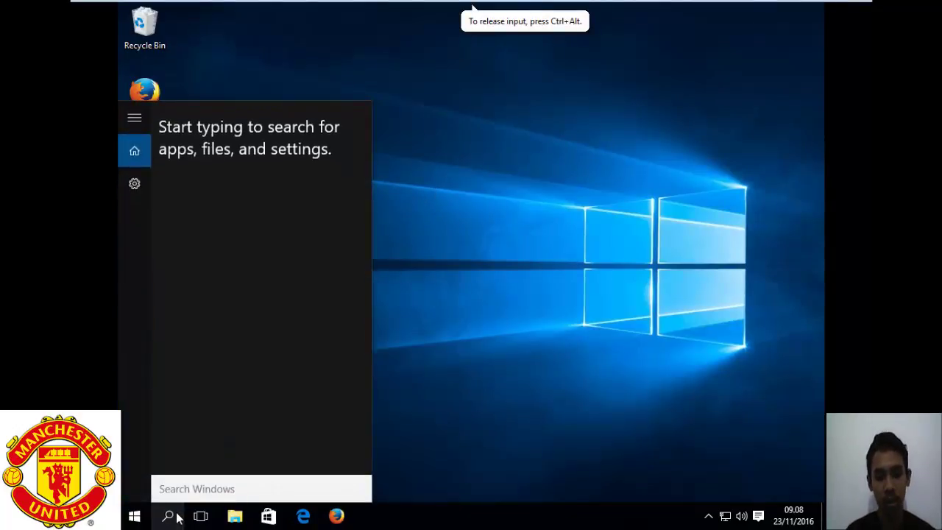
pyautogui.write('secpol')
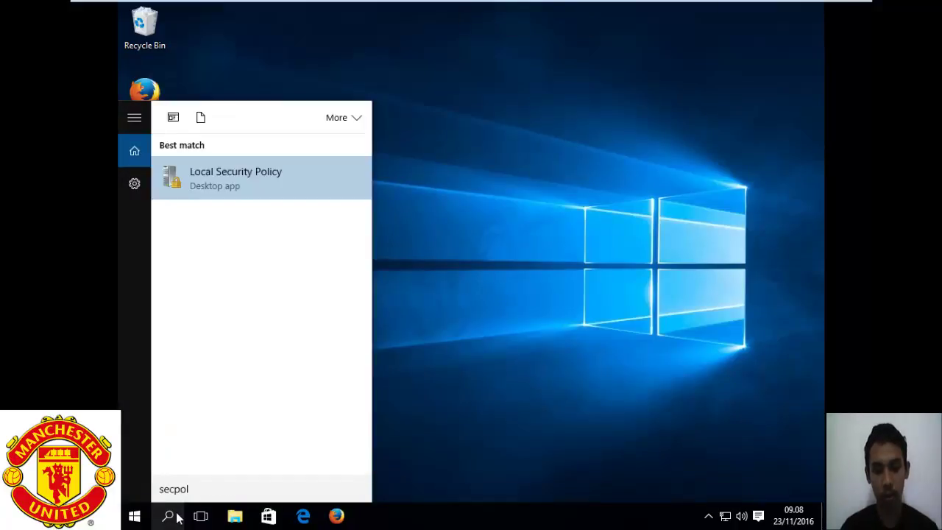
pyautogui.write('.msc')
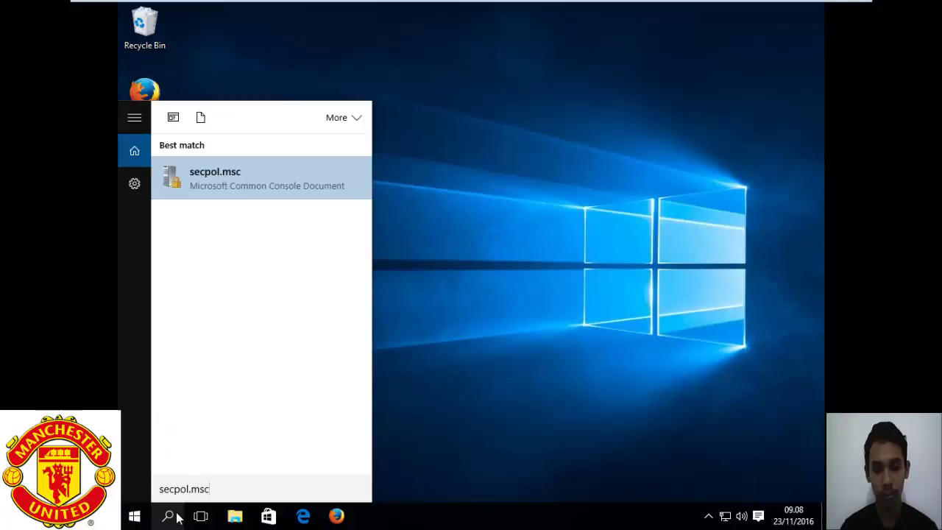
pyautogui.press('Return')
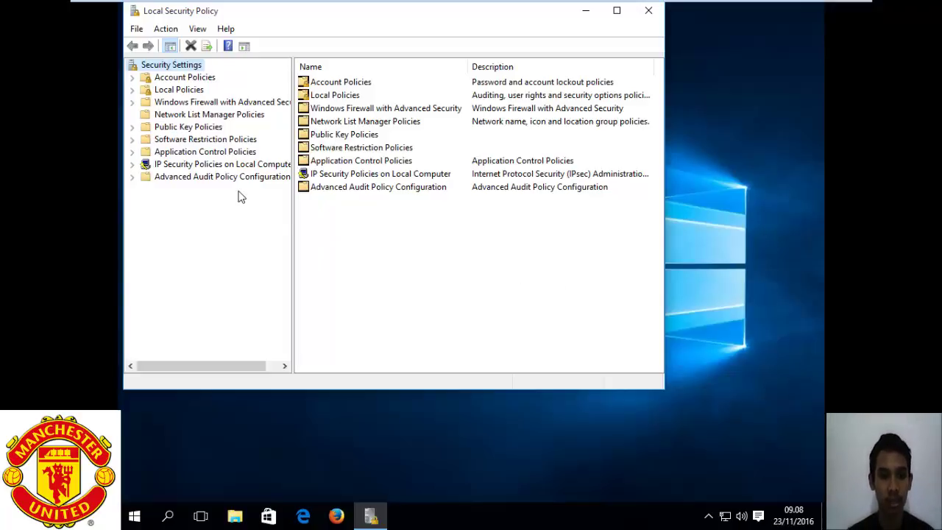
# Start a new rule in the Executable Rules of AppLocker, under Application Control Policies
pyautogui.doubleClick(218, 152)
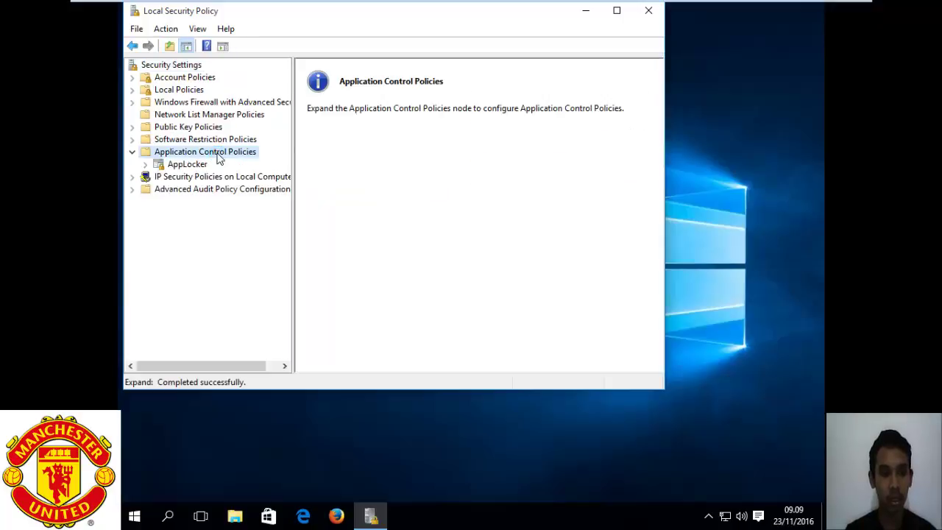
pyautogui.doubleClick(197, 165)
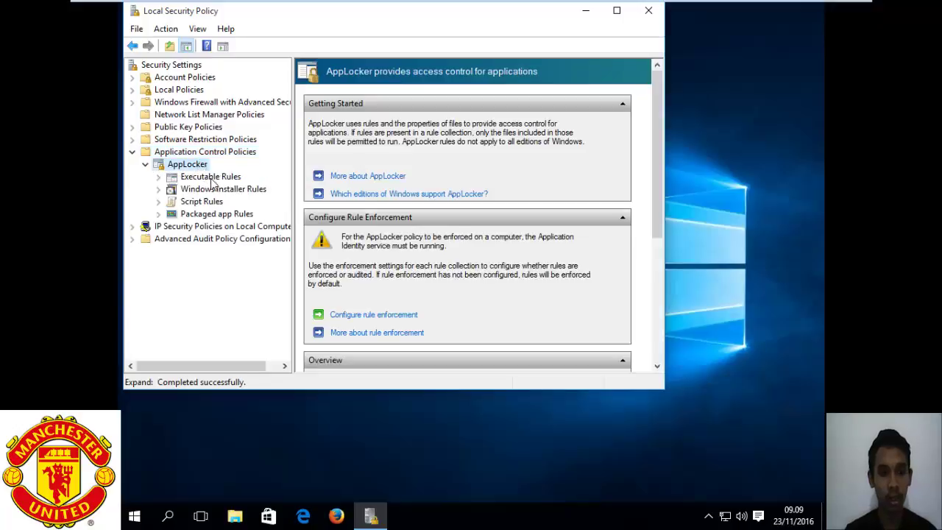
pyautogui.click(212, 179)
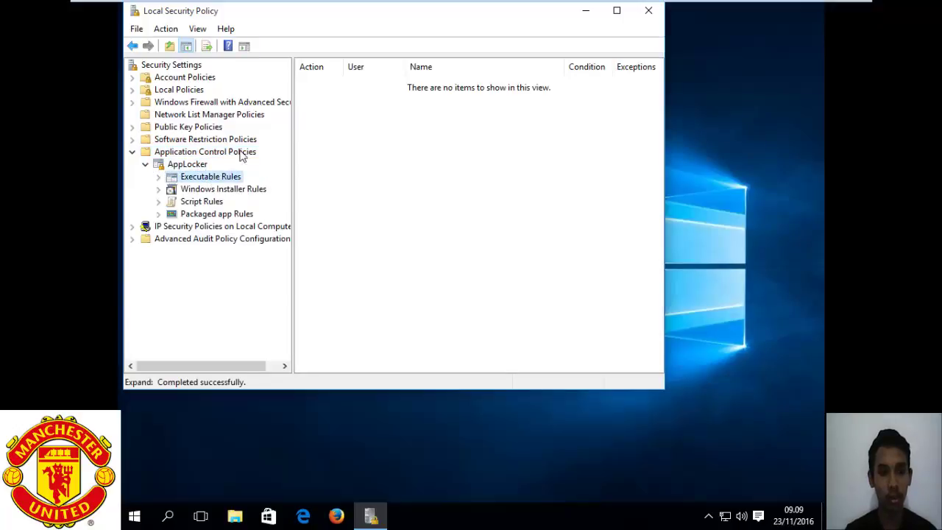
pyautogui.rightClick(362, 105)
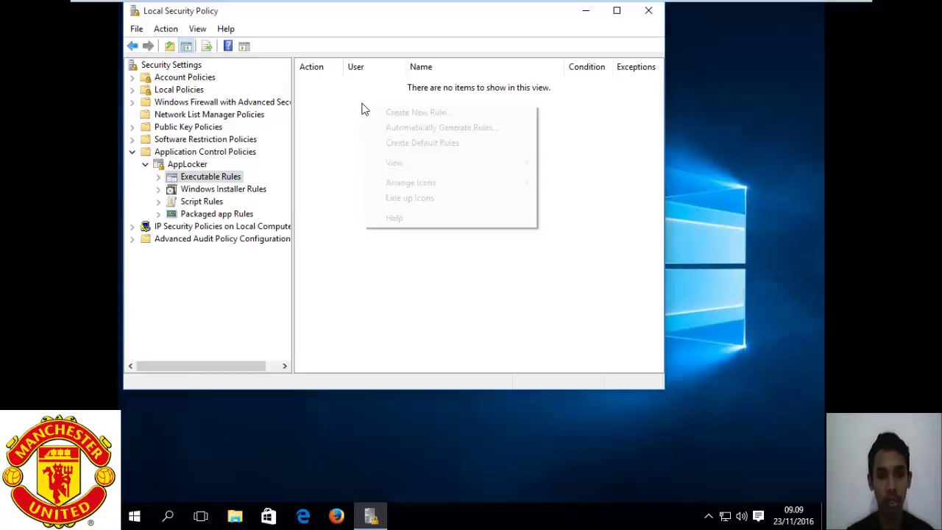
pyautogui.click(386, 118)
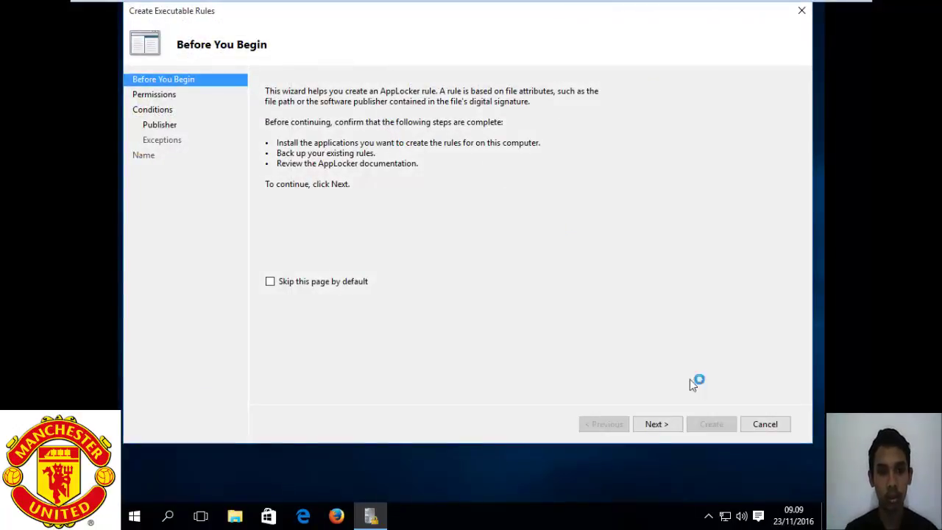
# Set the rule's action to Deny and apply it to the local user account listed just after the Marketing group
pyautogui.click(664, 424)
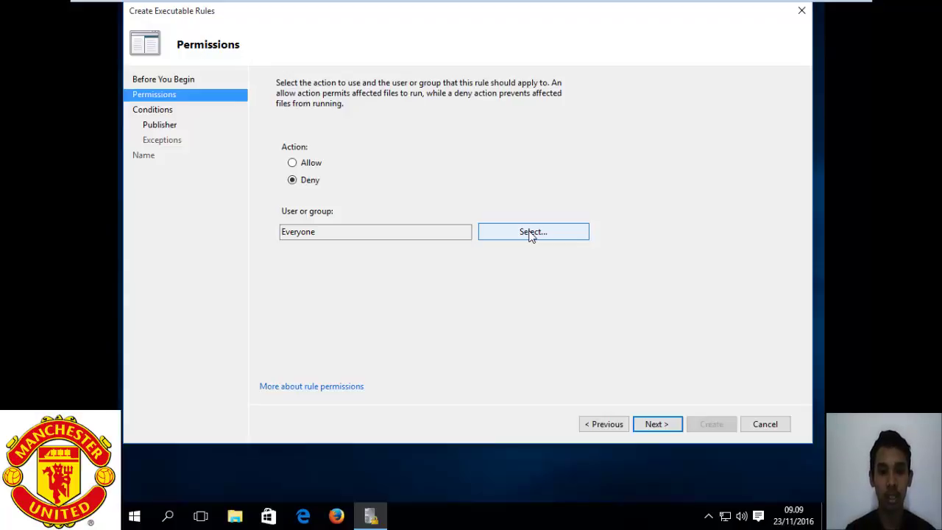
pyautogui.click(504, 232)
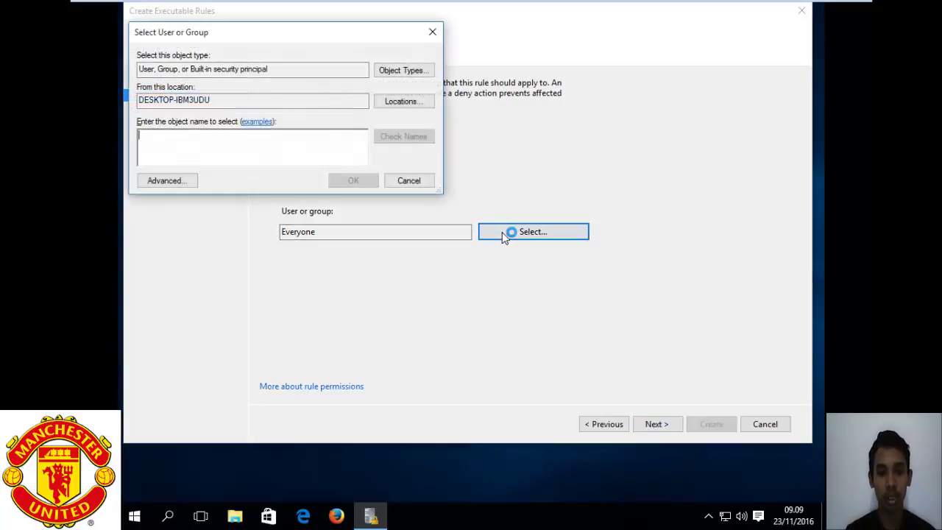
pyautogui.click(389, 107)
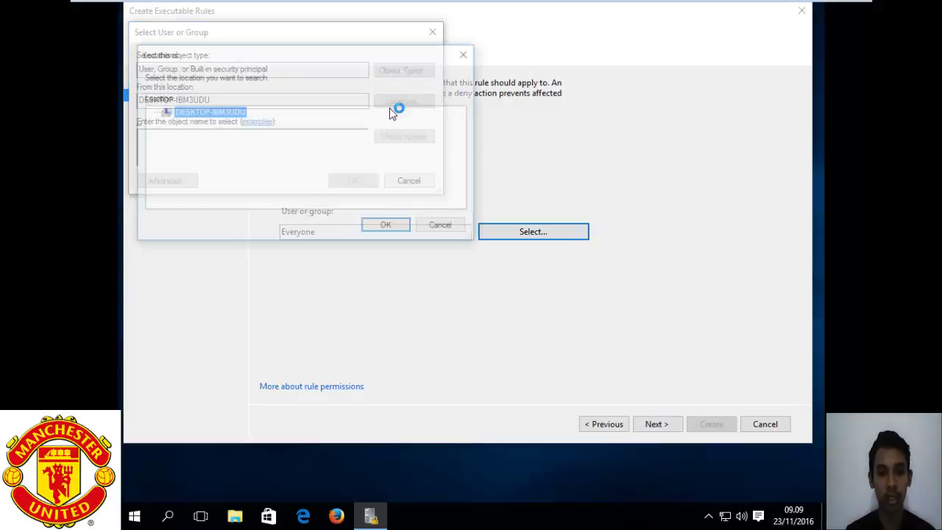
pyautogui.click(441, 225)
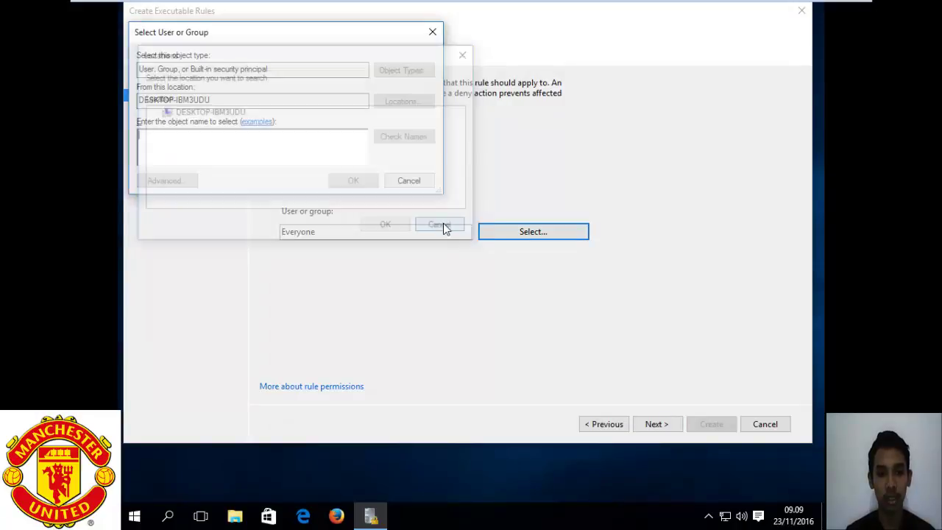
pyautogui.click(164, 181)
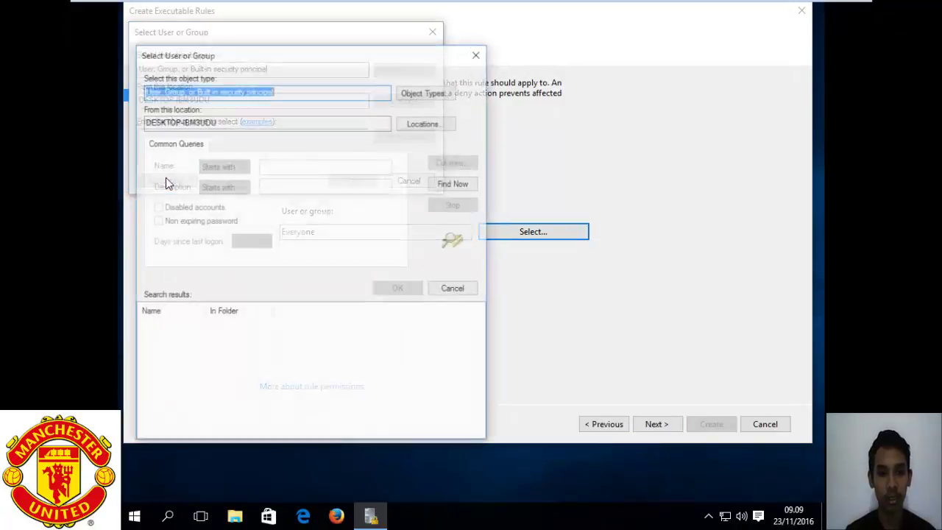
pyautogui.click(439, 186)
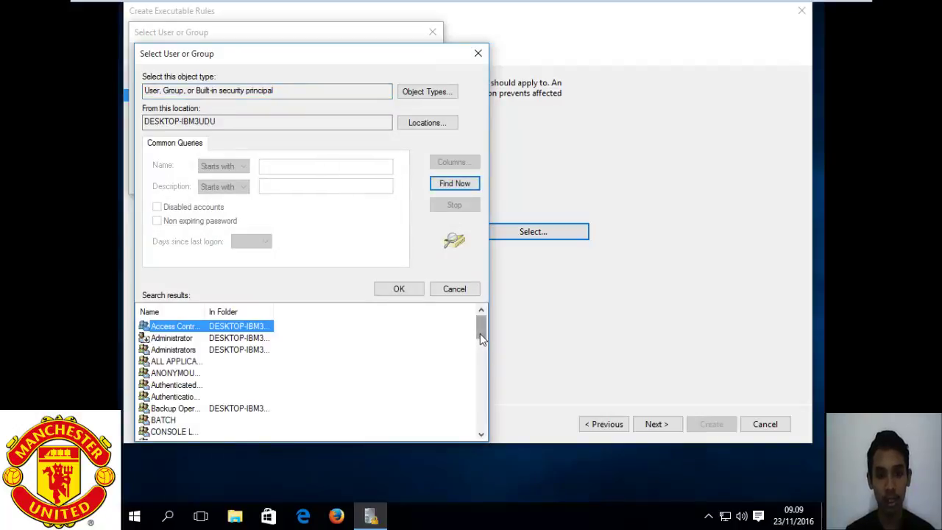
pyautogui.moveTo(480, 334); pyautogui.dragTo(486, 392)
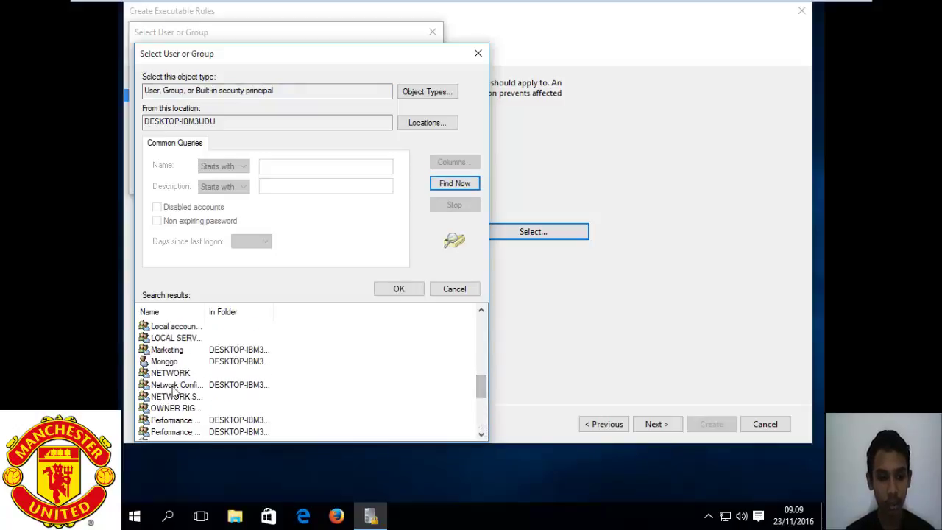
pyautogui.click(182, 365)
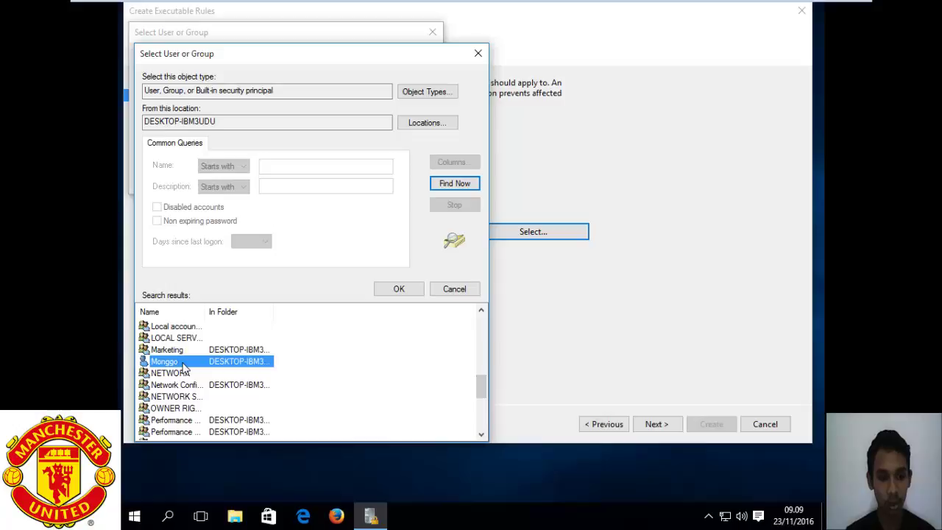
pyautogui.click(398, 291)
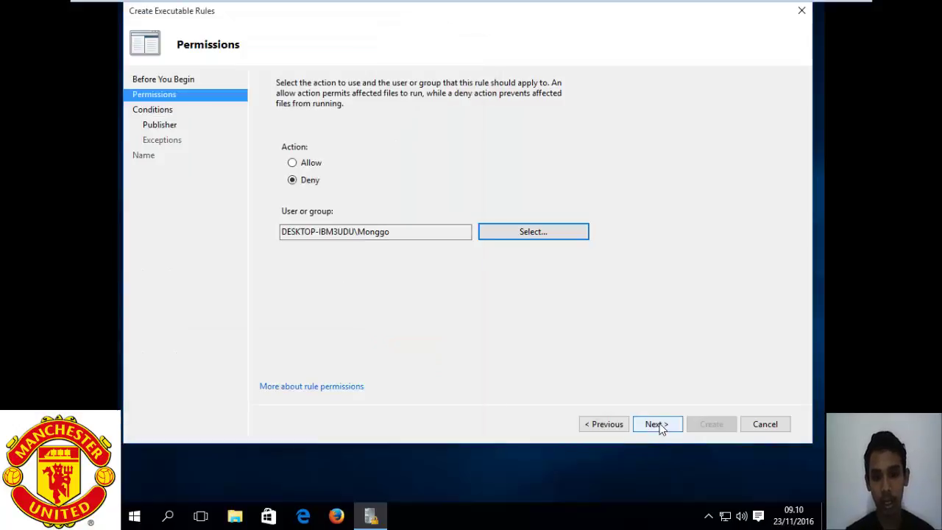
pyautogui.click(659, 425)
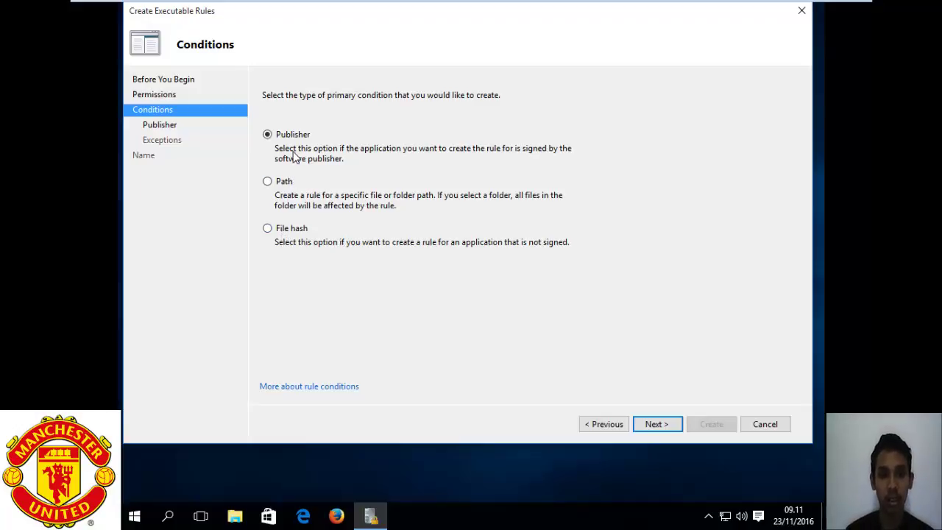
# Use a Publisher condition with firefox.exe from C:\Program Files (x86)\Mozilla Firefox as the reference file
pyautogui.click(647, 426)
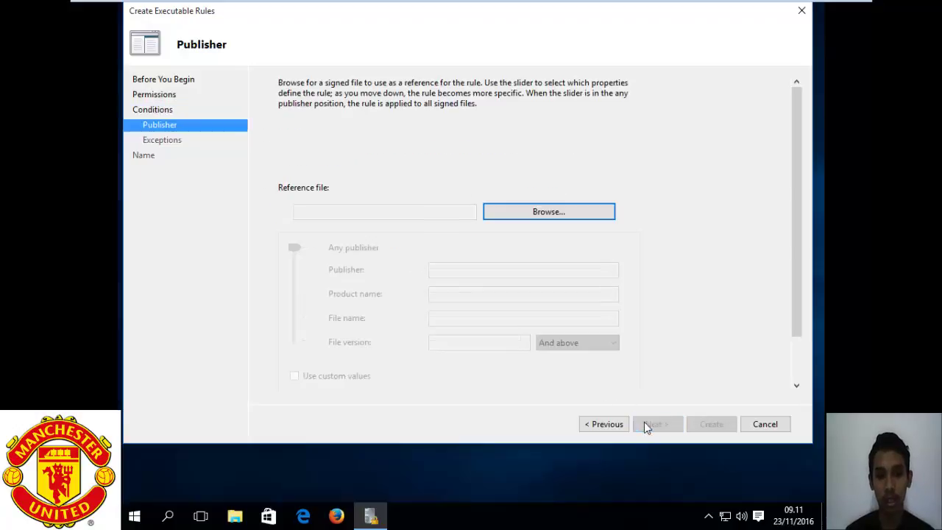
pyautogui.click(533, 212)
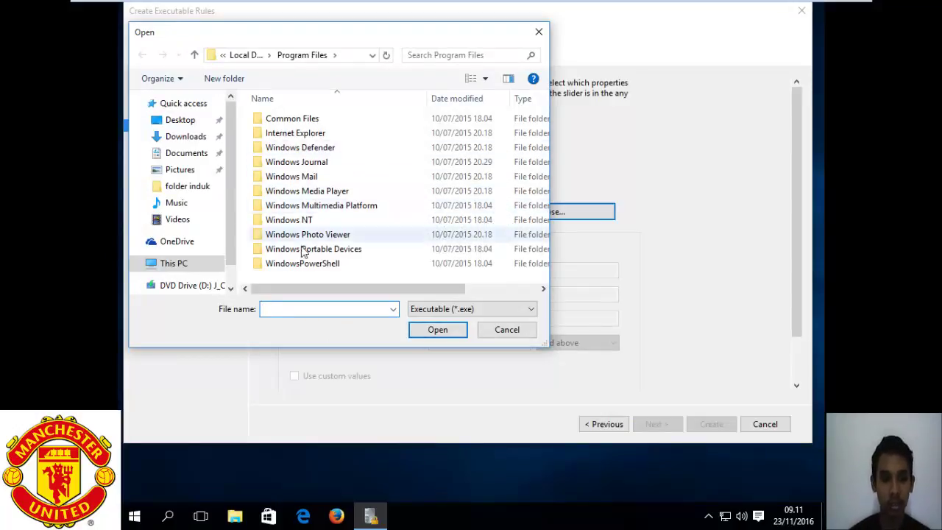
pyautogui.click(204, 266)
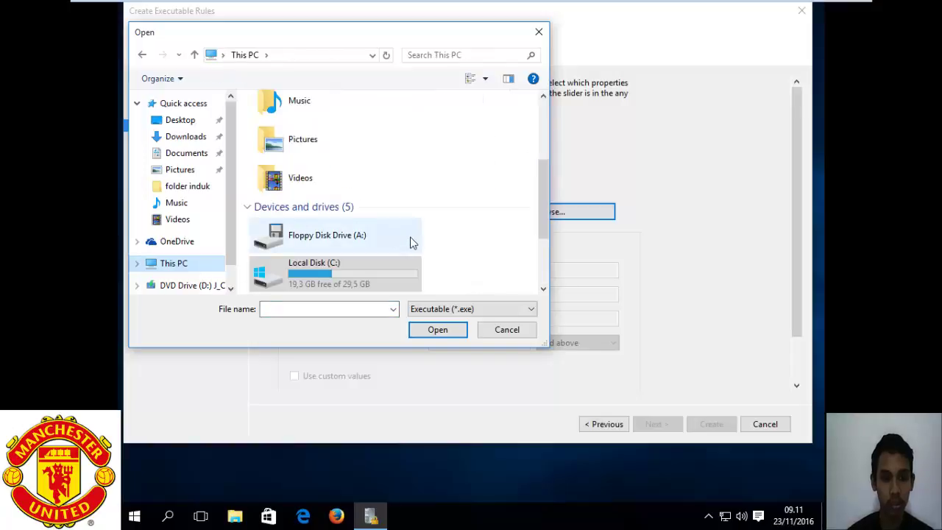
pyautogui.doubleClick(383, 273)
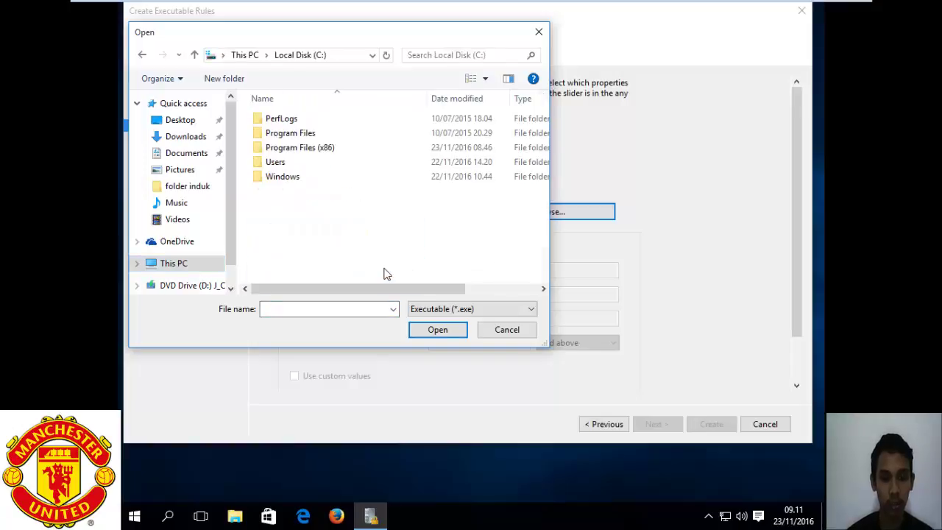
pyautogui.doubleClick(383, 151)
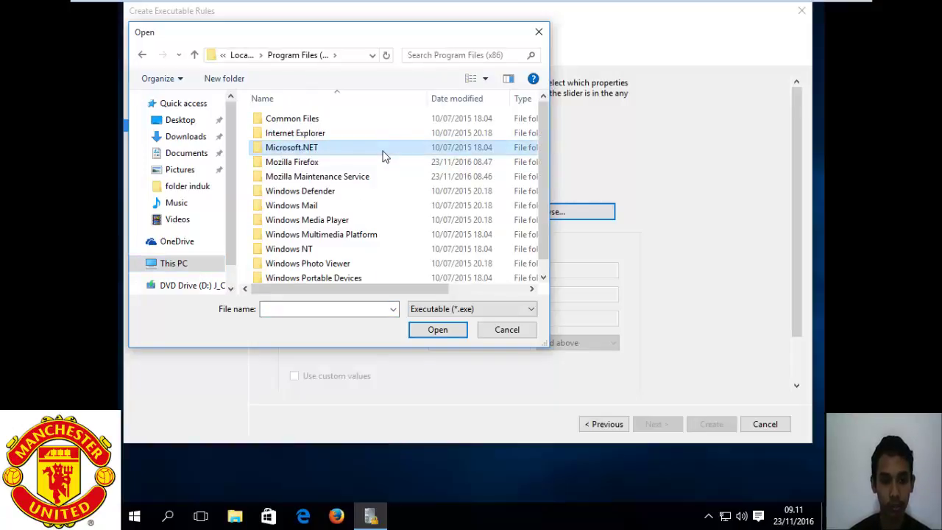
pyautogui.click(383, 156)
pyautogui.doubleClick(383, 158)
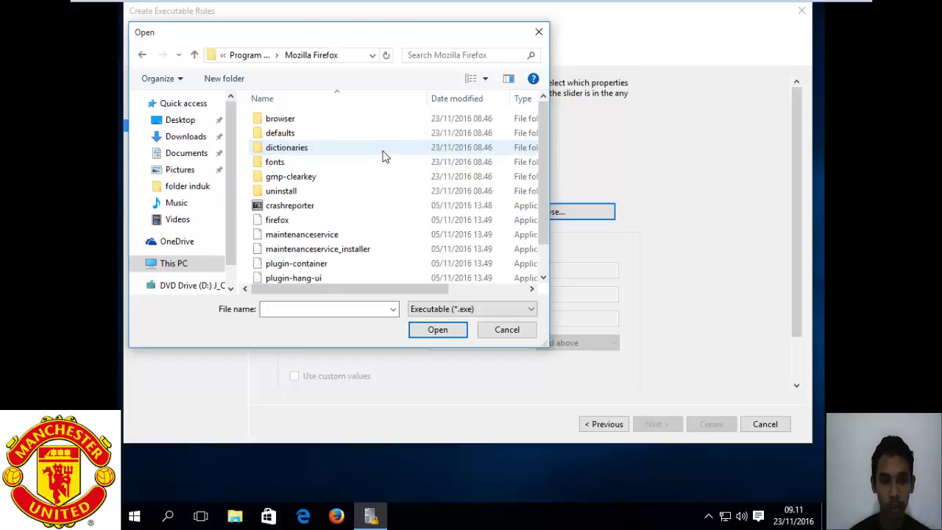
pyautogui.click(475, 220)
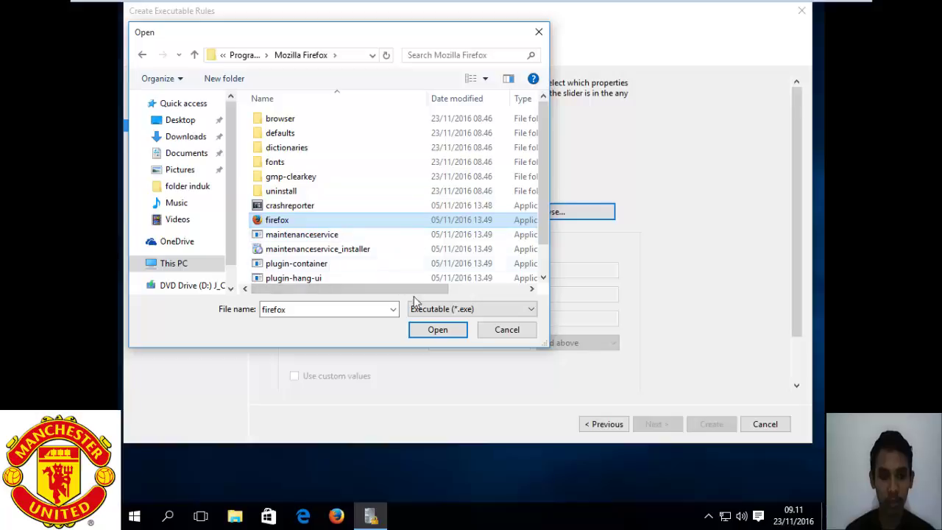
pyautogui.click(433, 329)
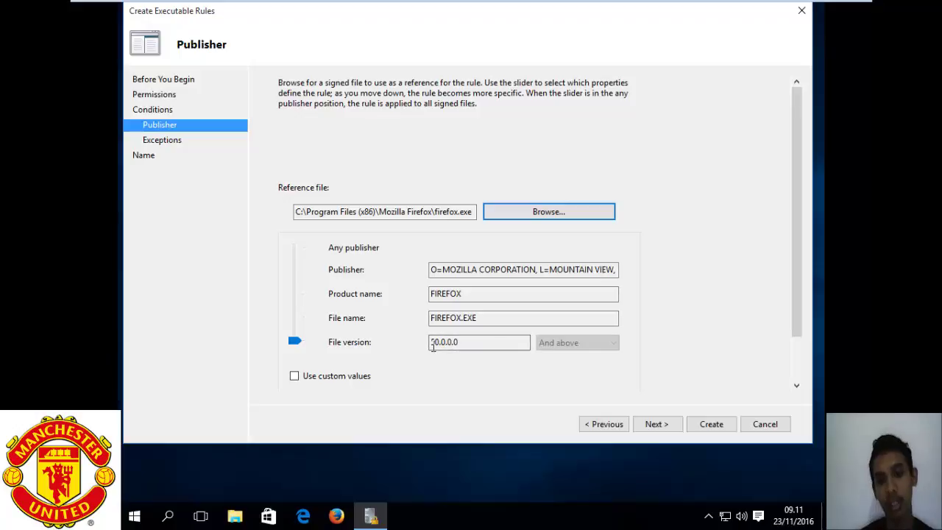
# Try the publisher rule's scope at the file name, product name and publisher levels, and return it to file version
pyautogui.click(298, 324)
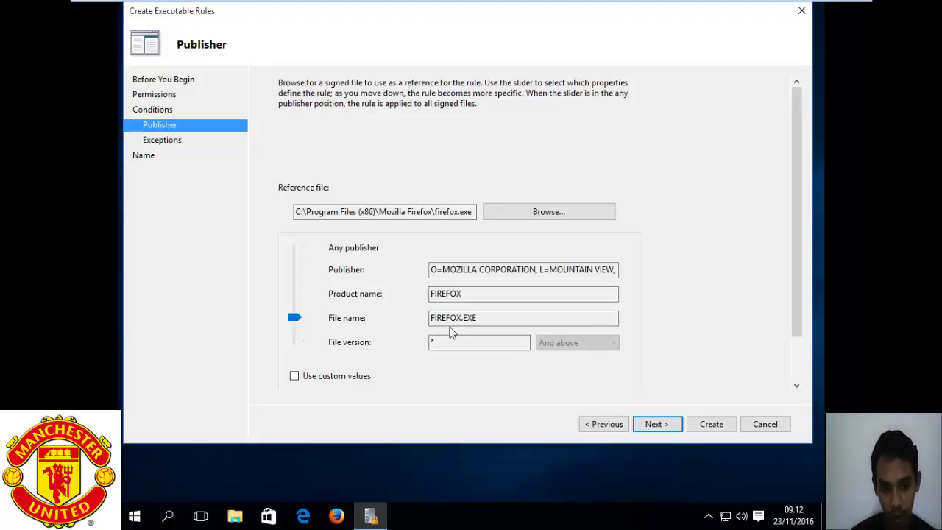
pyautogui.click(300, 298)
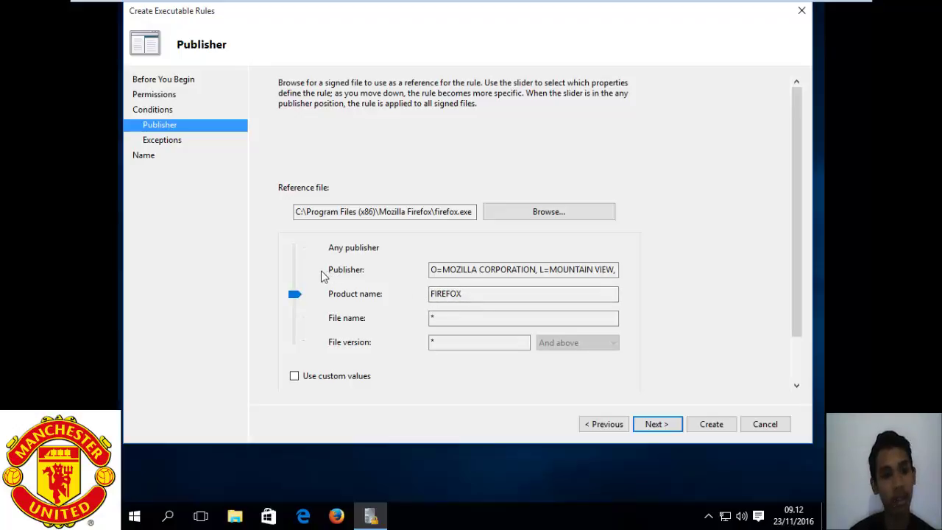
pyautogui.click(300, 276)
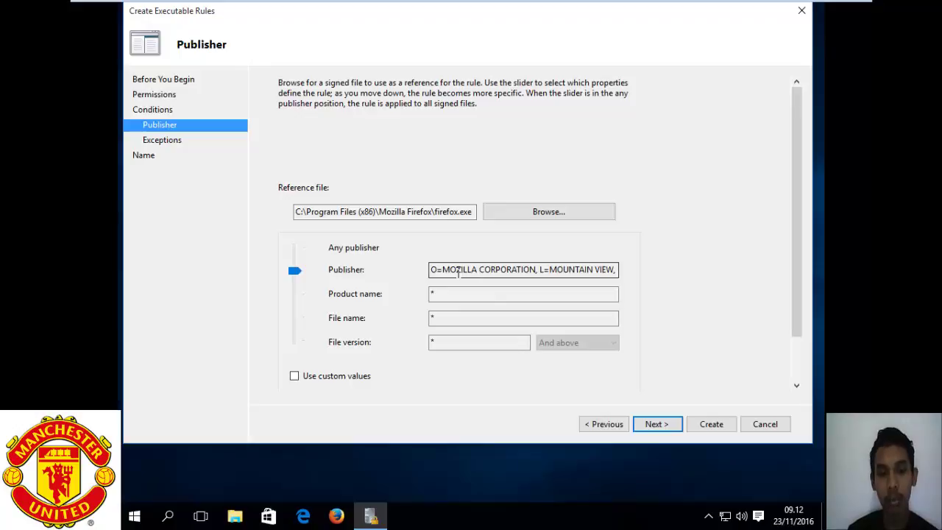
pyautogui.click(297, 343)
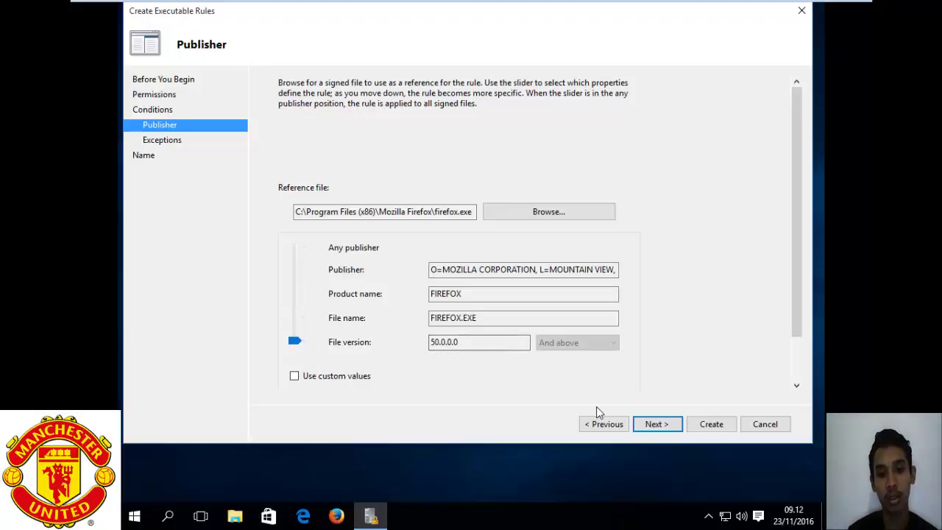
# Add the description "Jangan di buka, BAHAYA" to the rule without any exceptions, and create it together with the default rules
pyautogui.click(666, 424)
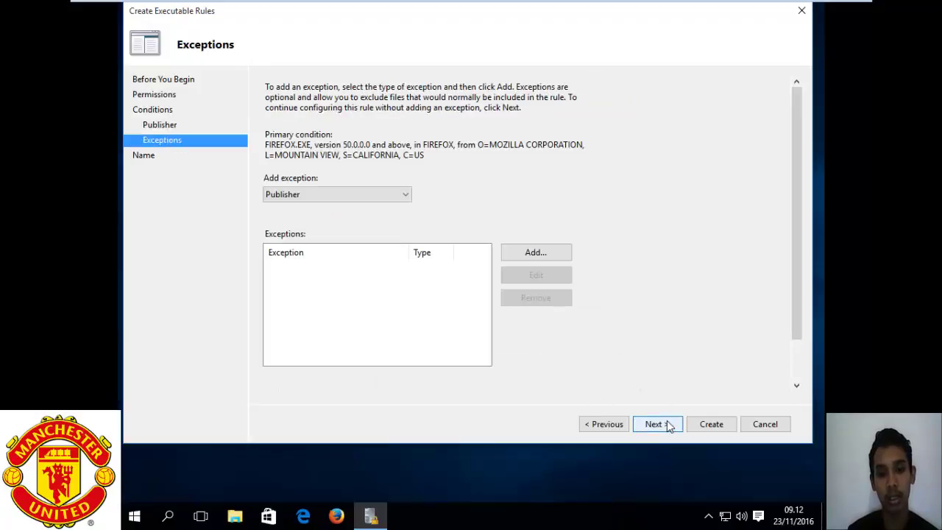
pyautogui.click(667, 424)
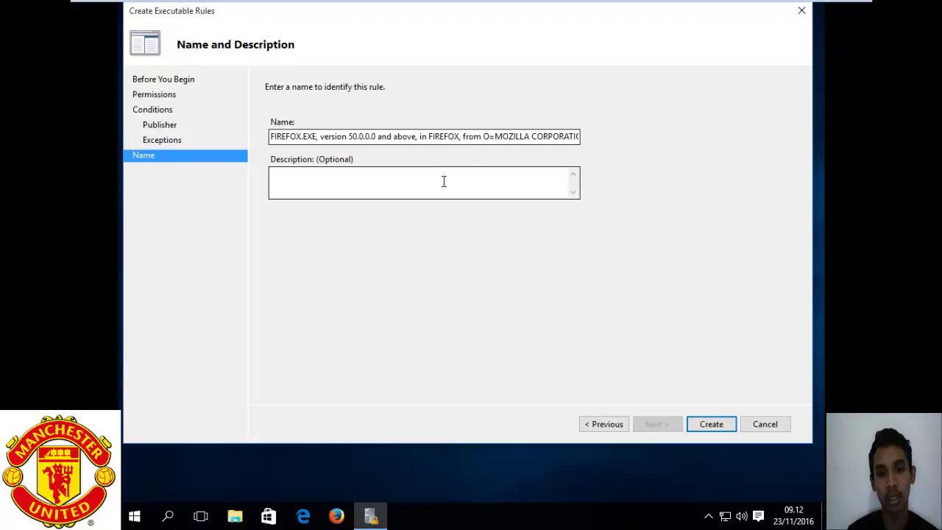
pyautogui.click(443, 182)
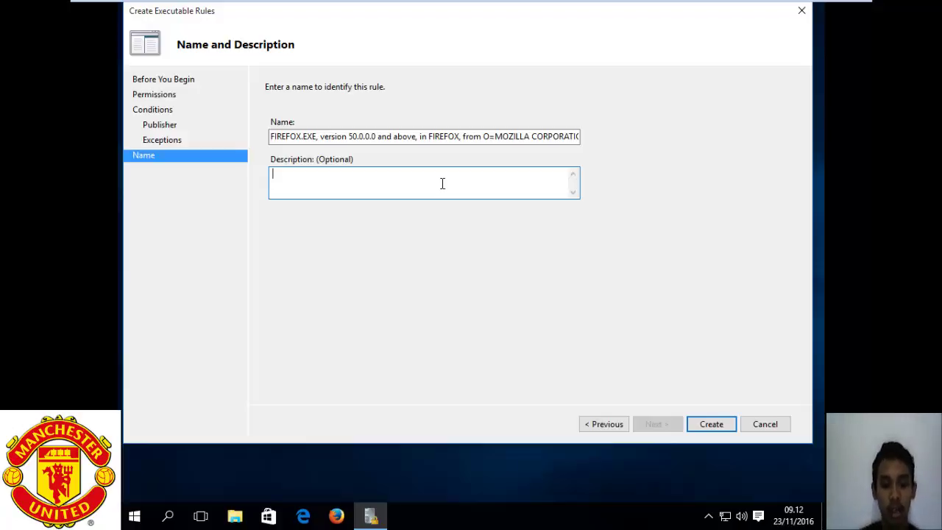
pyautogui.write('pdf')
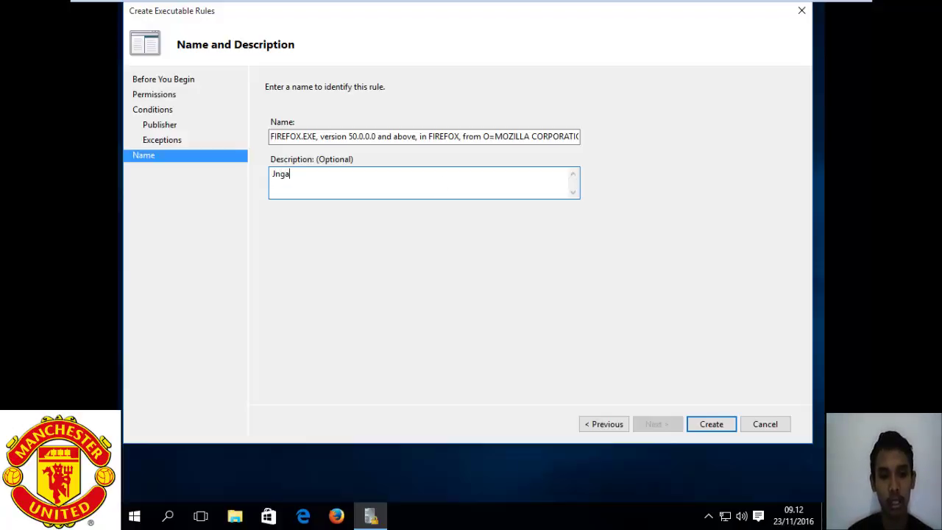
pyautogui.press('BackSpace')
pyautogui.press('BackSpace')
pyautogui.press('BackSpace')
pyautogui.press('BackSpace')
pyautogui.press('BackSpace')
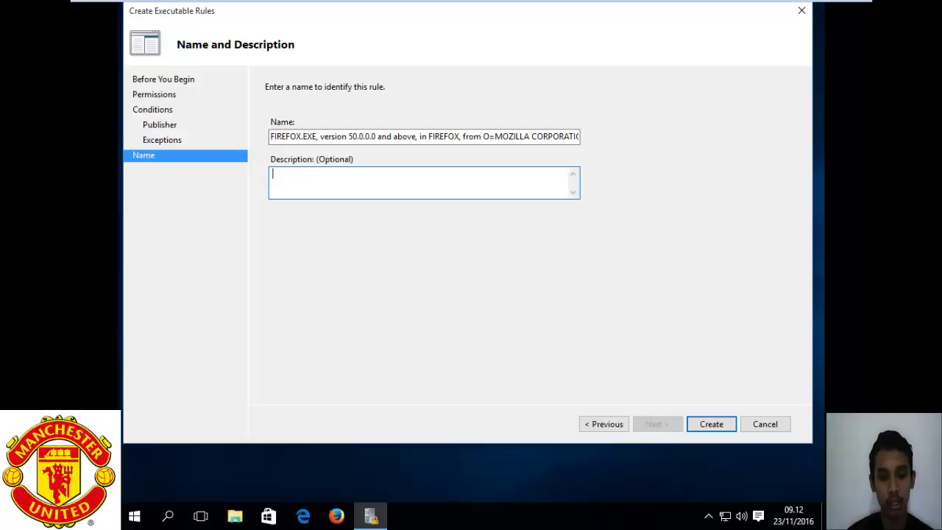
pyautogui.write('Jangan di')
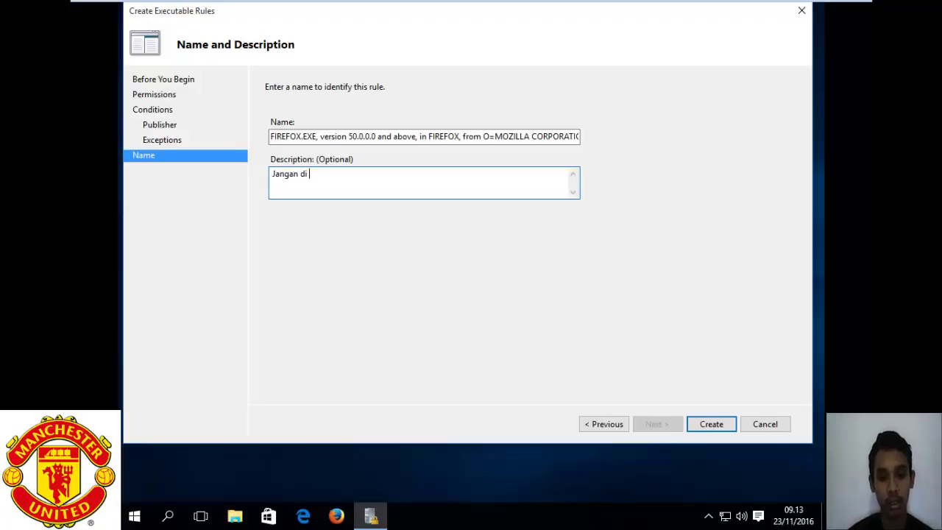
pyautogui.write(' buka,')
pyautogui.press('BackSpace')
pyautogui.press('BackSpace')
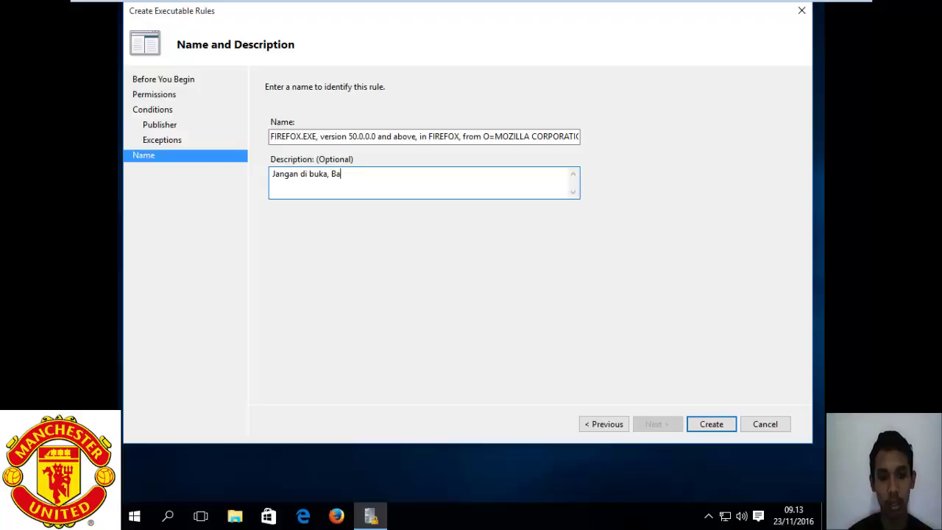
pyautogui.write('AHAYA')
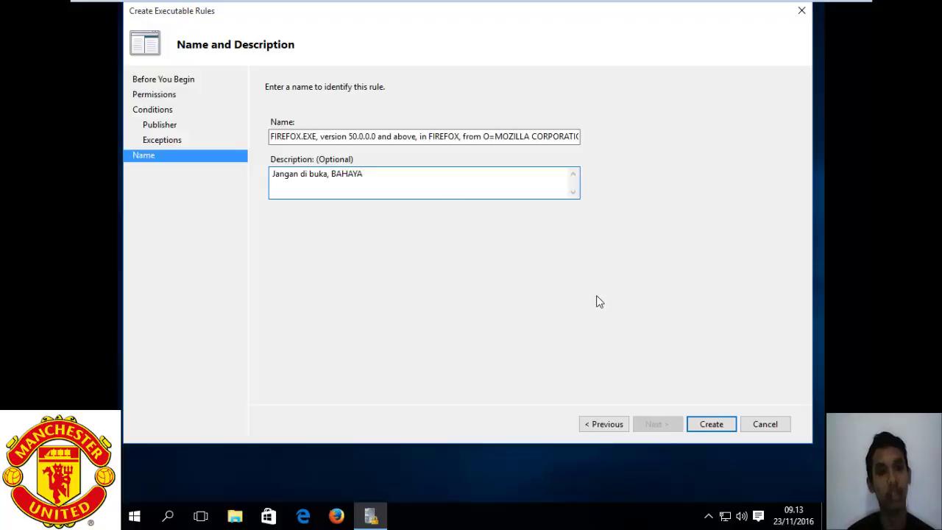
pyautogui.click(713, 424)
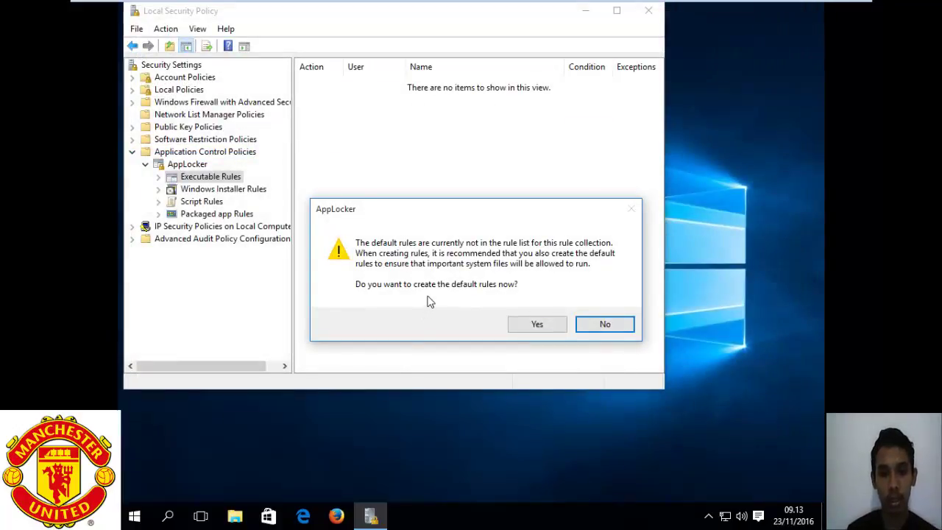
pyautogui.click(536, 326)
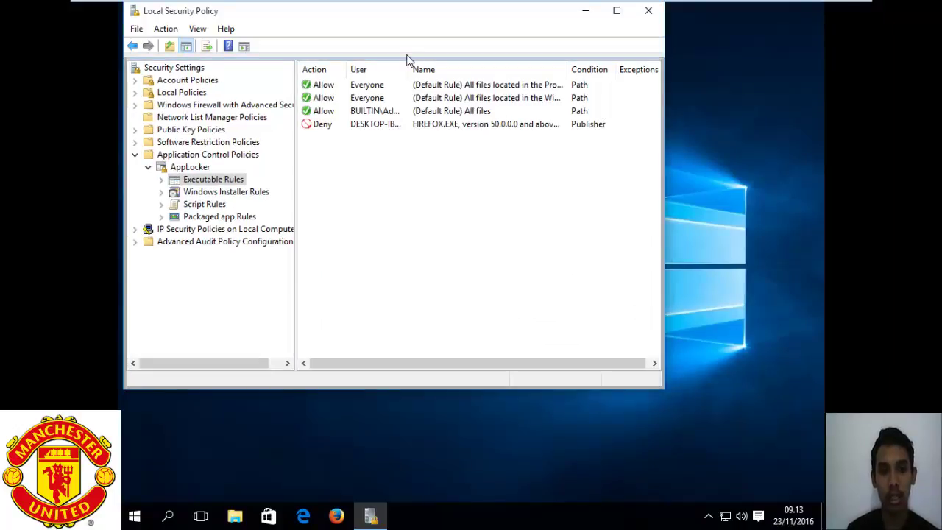
# Review the Firefox deny rule and the three default allow rules in Executable Rules, including the users they apply to
pyautogui.click(391, 124)
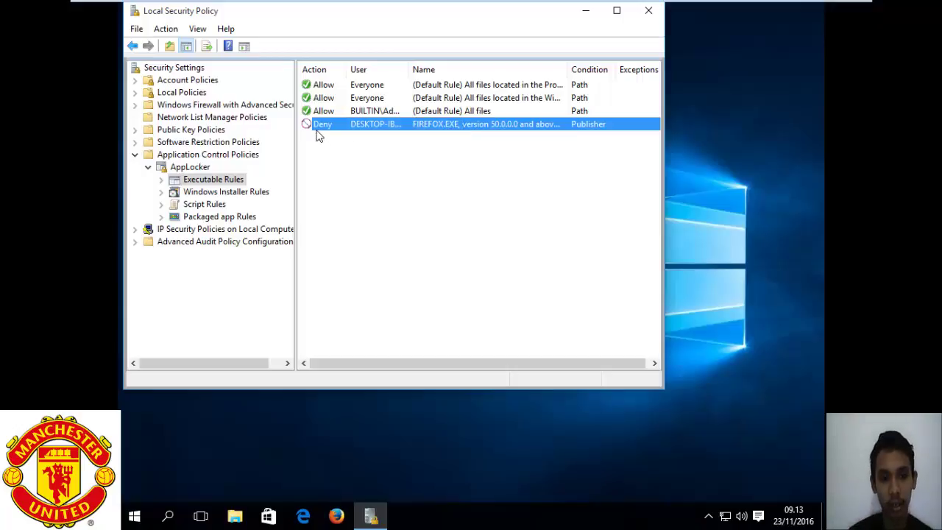
pyautogui.click(403, 111)
pyautogui.click(409, 98)
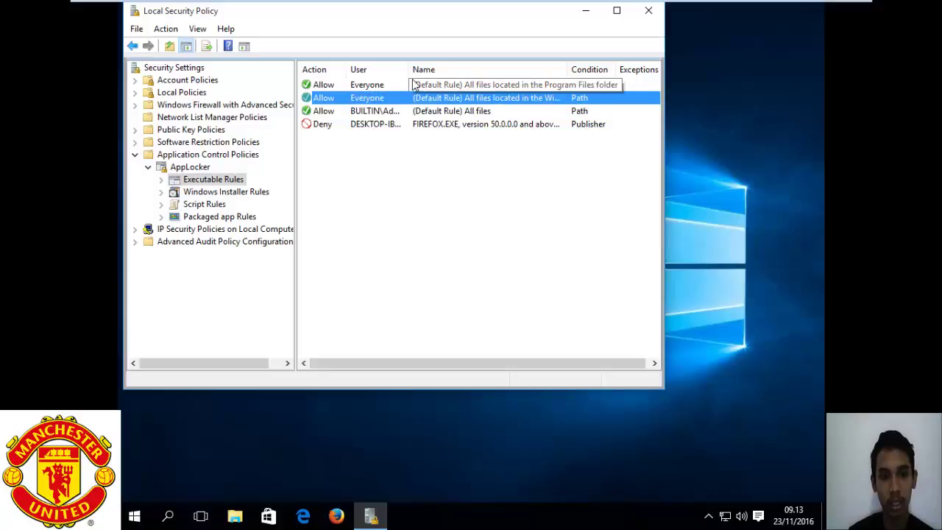
pyautogui.click(415, 86)
pyautogui.click(391, 111)
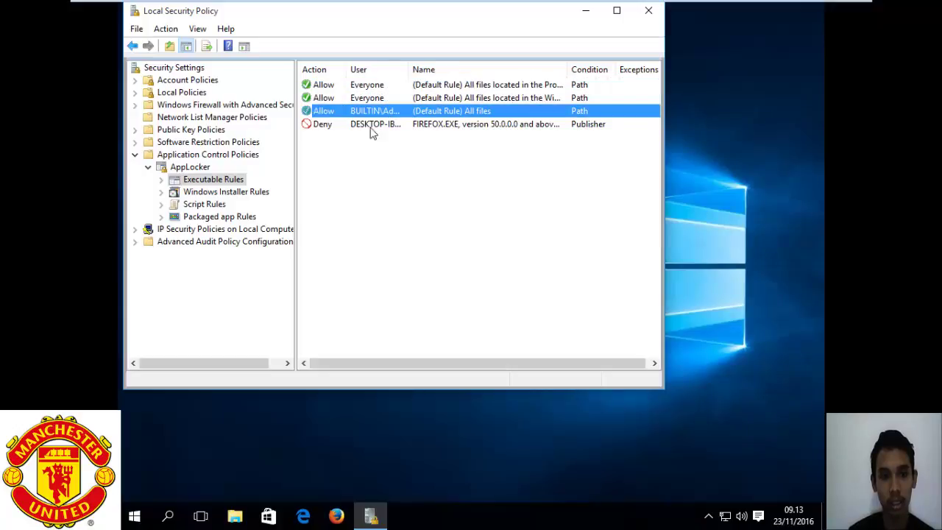
pyautogui.keyDown('ctrl'); pyautogui.click(376, 119); pyautogui.keyUp('ctrl')
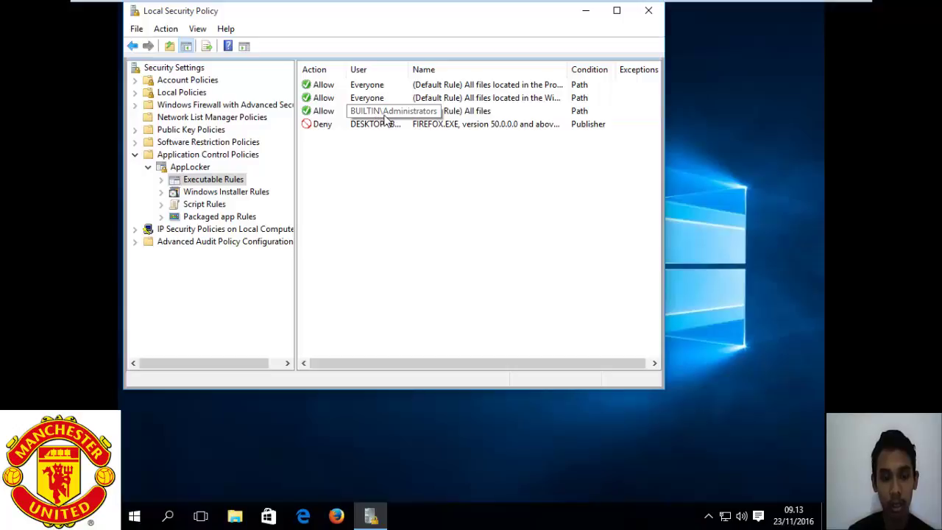
pyautogui.click(384, 116)
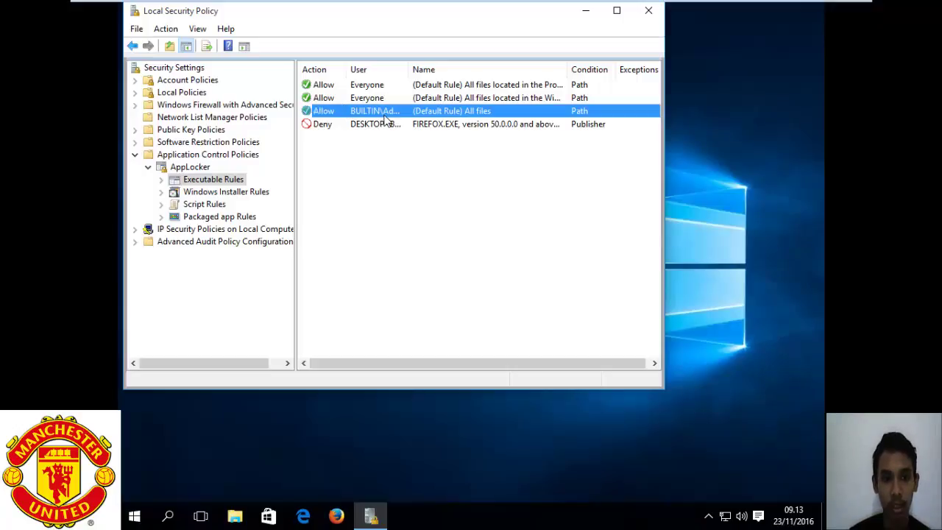
pyautogui.click(386, 101)
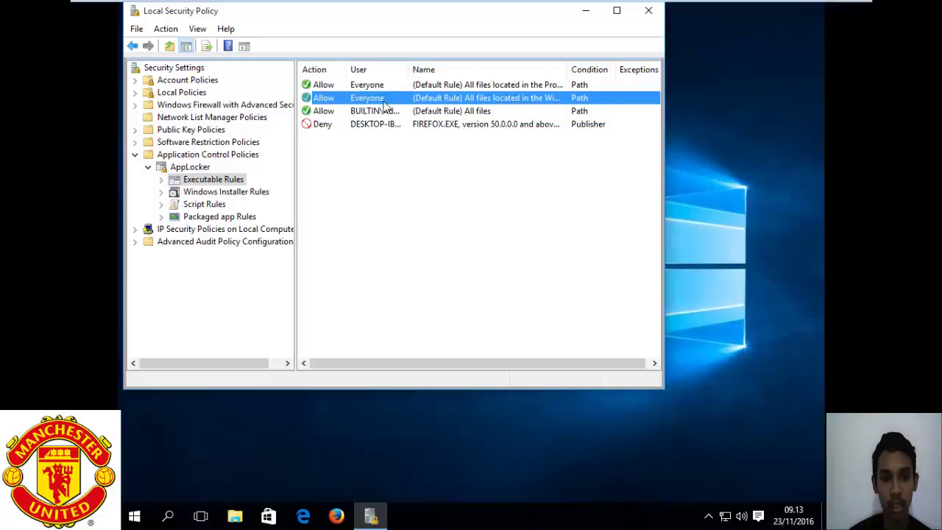
pyautogui.click(388, 87)
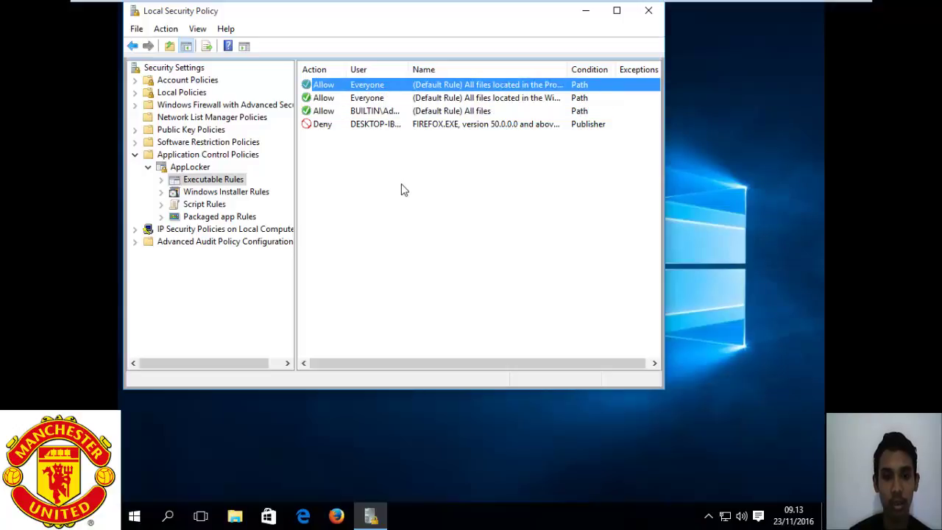
# Minimise the Local Security Policy window and open the Services console
pyautogui.click(586, 12)
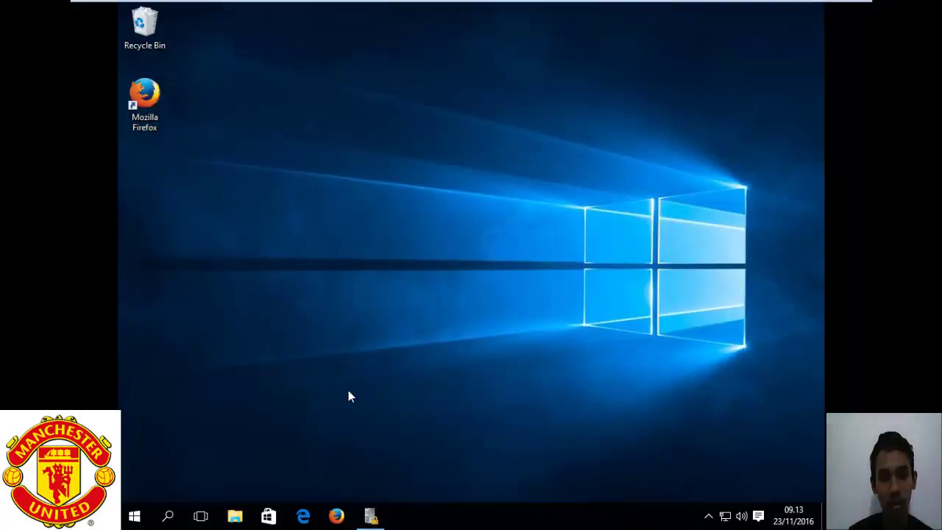
pyautogui.click(169, 515)
pyautogui.write('servie')
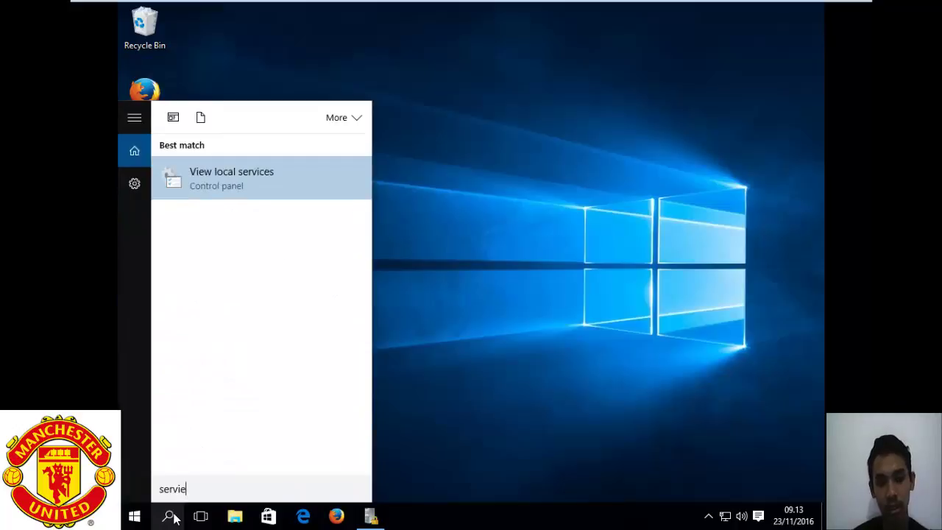
pyautogui.press('BackSpace')
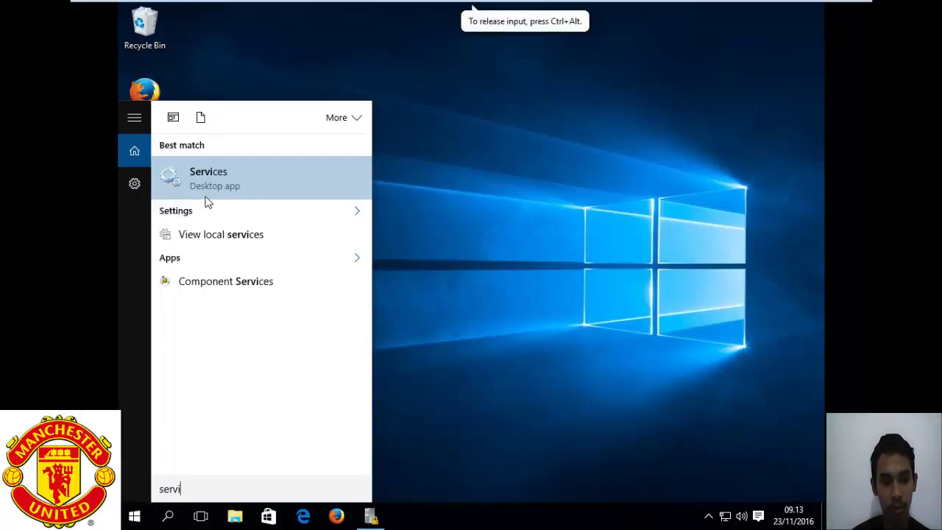
pyautogui.click(237, 172)
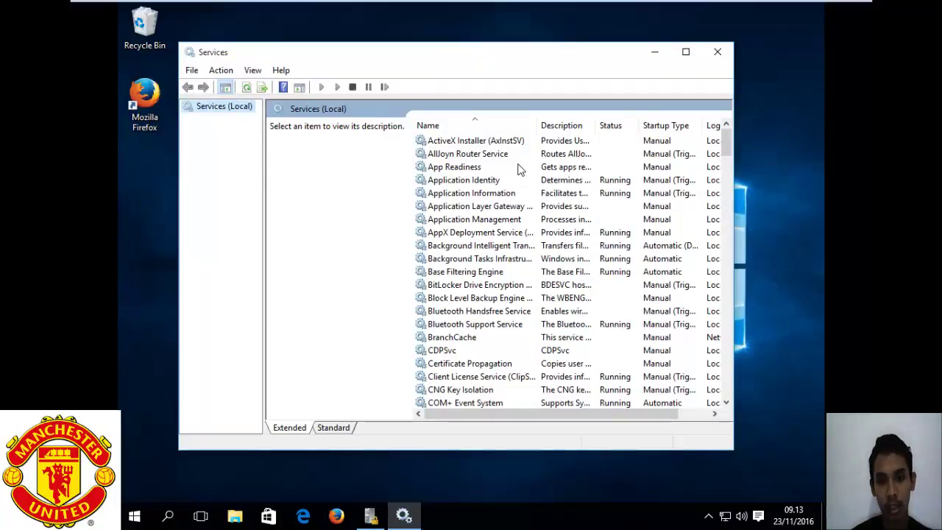
# Check the Application Identity service's status and startup type in its properties, keep it at Manual, and close the Services console
pyautogui.click(514, 182)
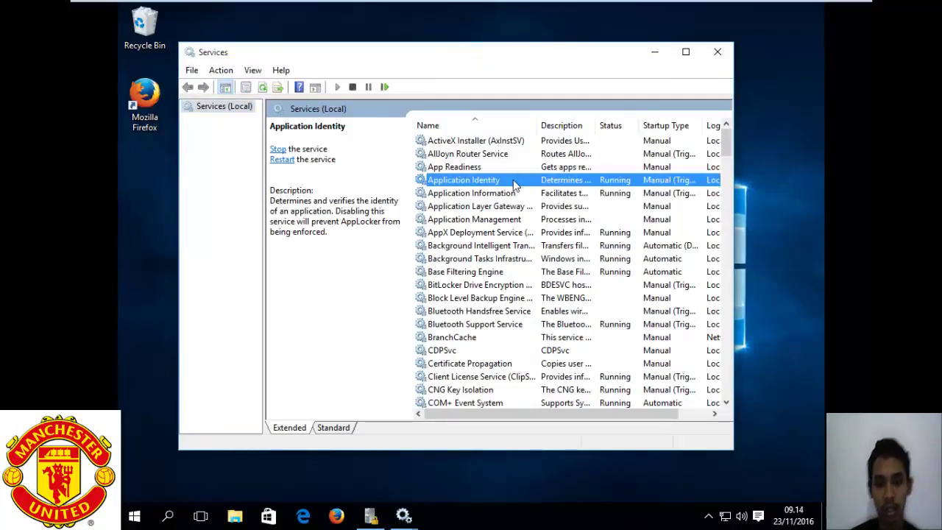
pyautogui.doubleClick(514, 181)
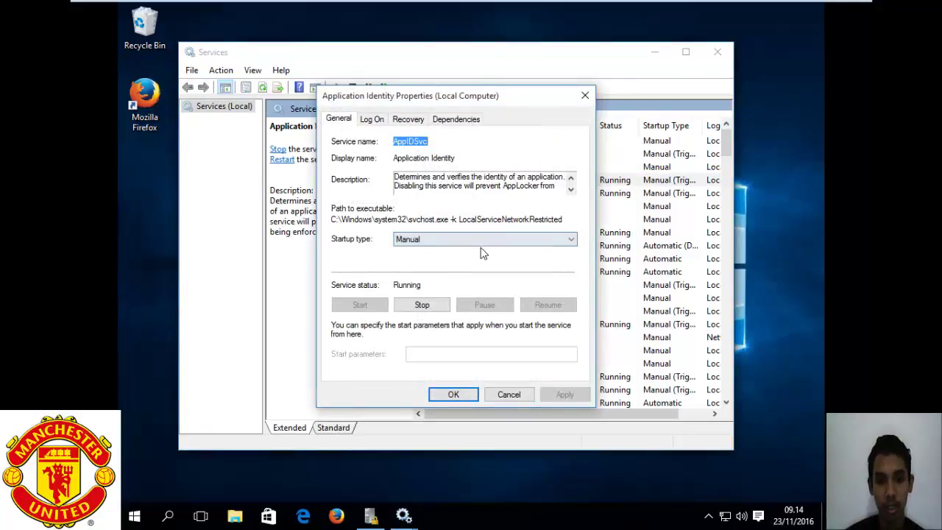
pyautogui.click(484, 240)
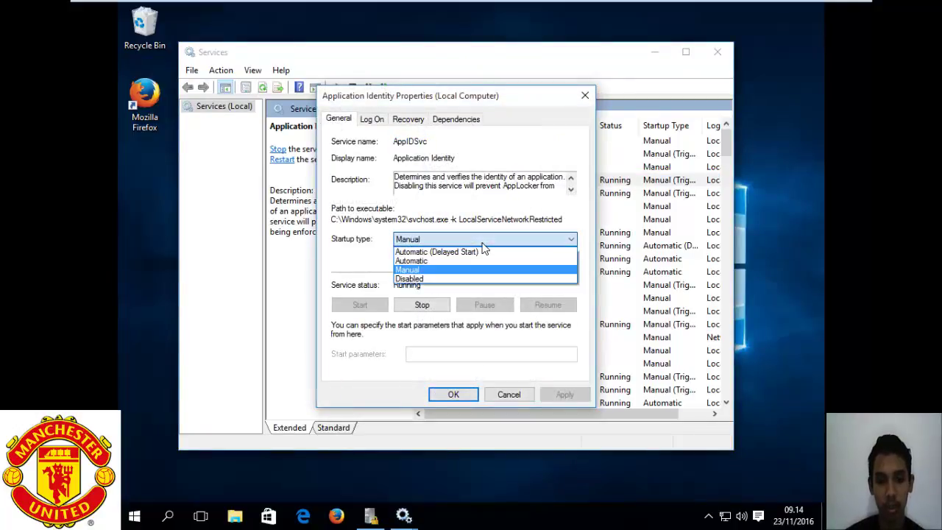
pyautogui.click(483, 246)
pyautogui.click(457, 395)
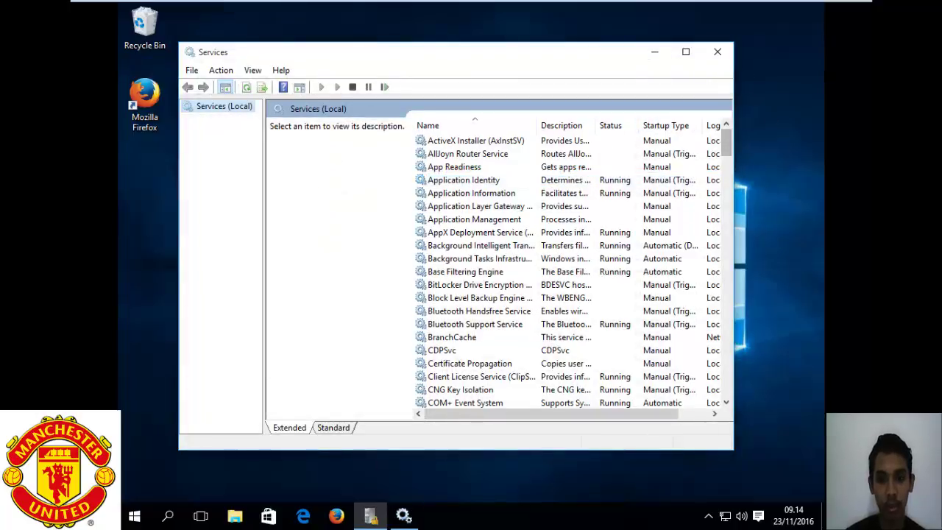
pyautogui.click(724, 59)
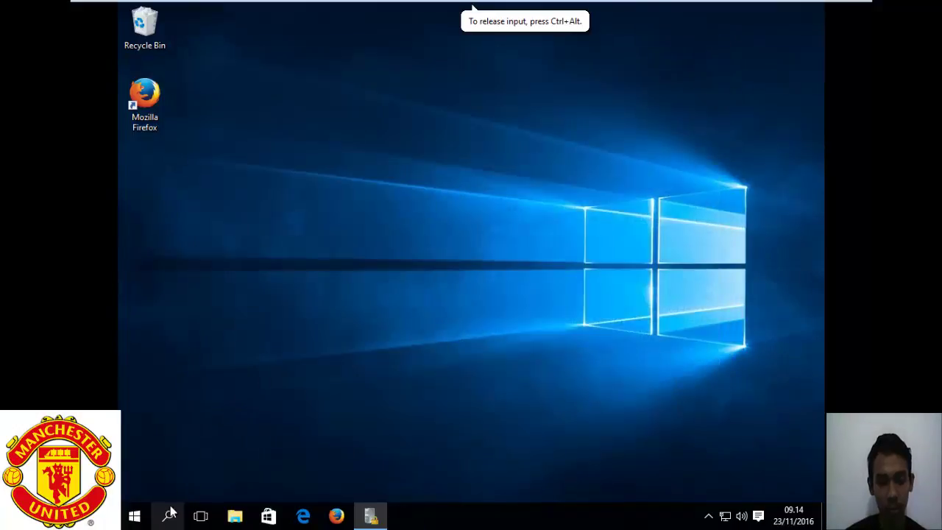
# Open Command Prompt with administrator rights and approve the elevation
pyautogui.click(168, 515)
pyautogui.write('cmd')
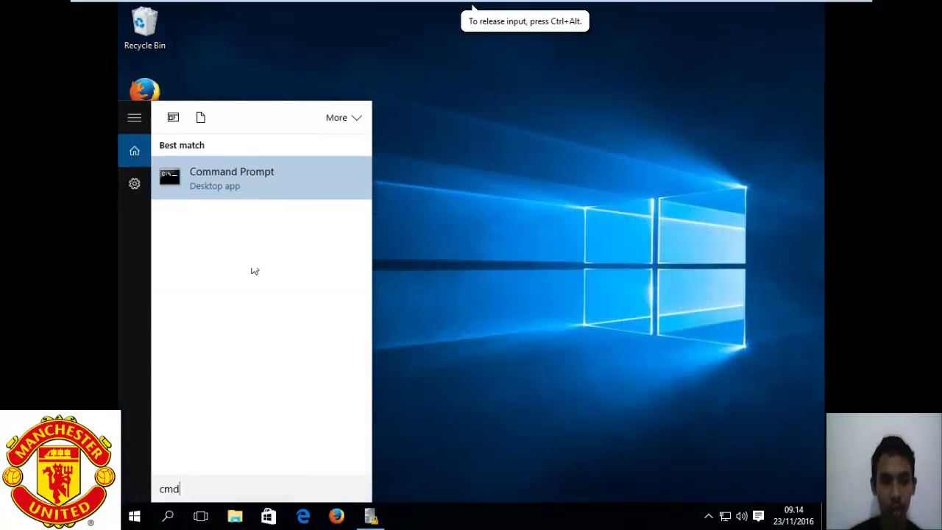
pyautogui.rightClick(275, 175)
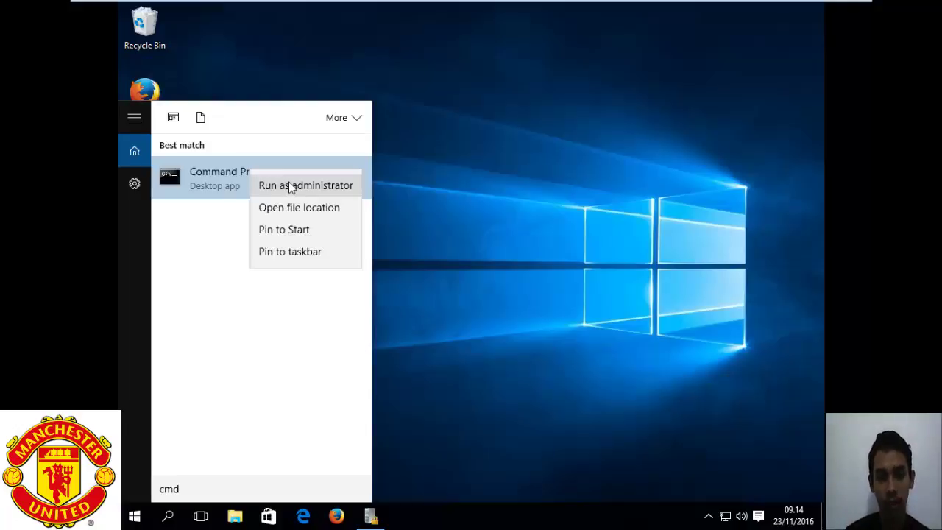
pyautogui.click(291, 187)
pyautogui.click(525, 279)
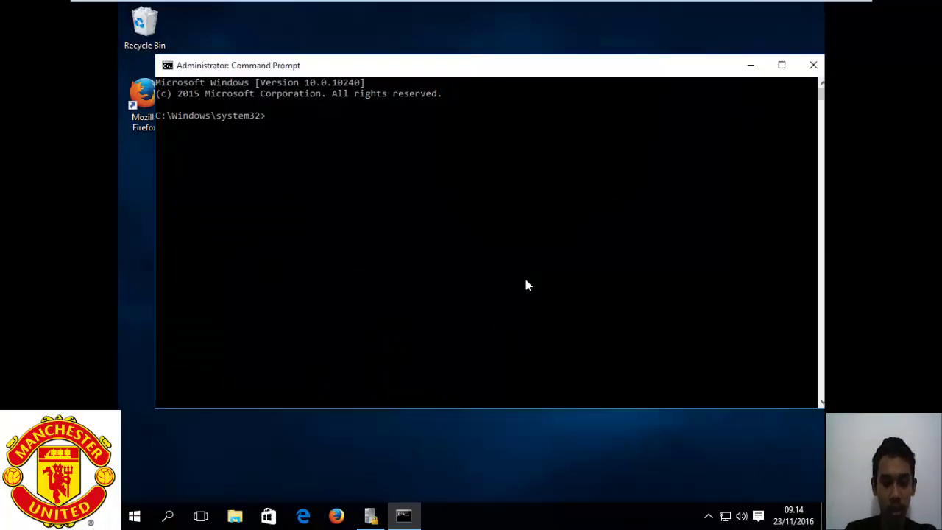
# Force a group policy refresh with gpupdate /force, and close Command Prompt
pyautogui.write('g')
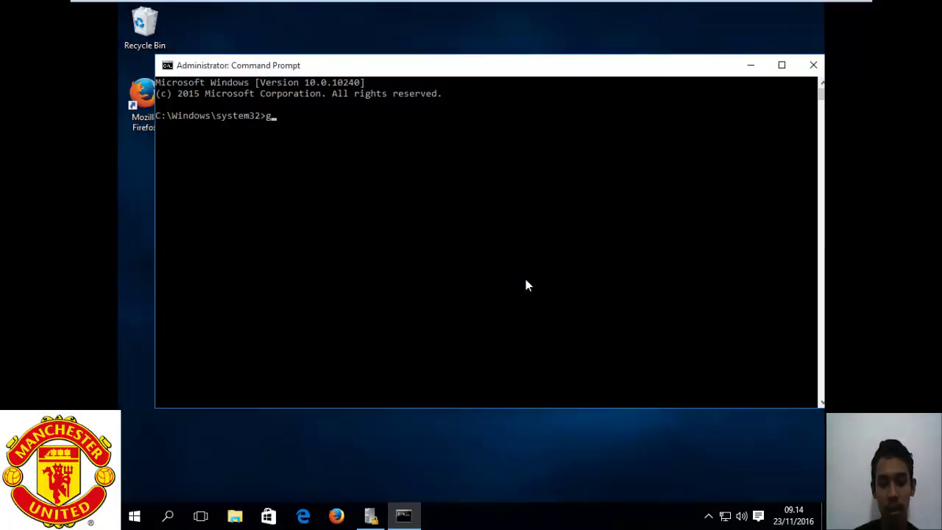
pyautogui.write('pupdate /force')
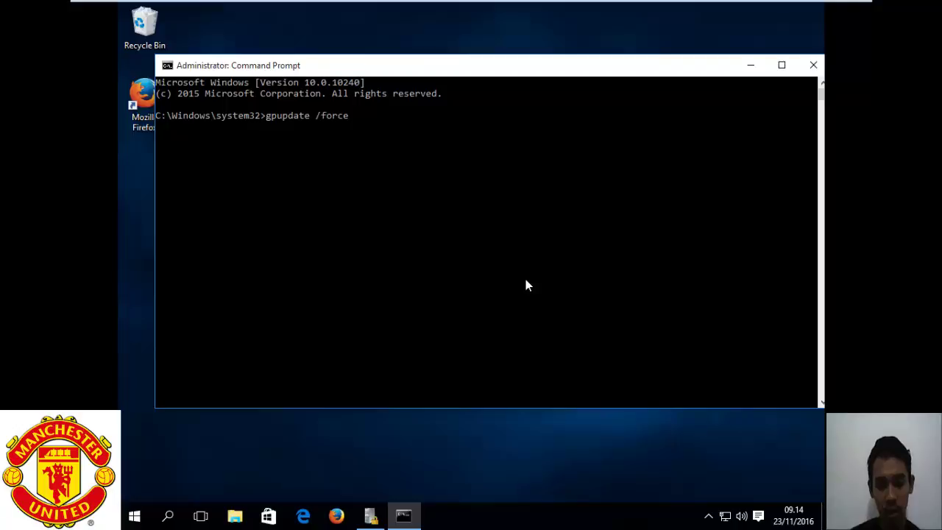
pyautogui.press('Return')
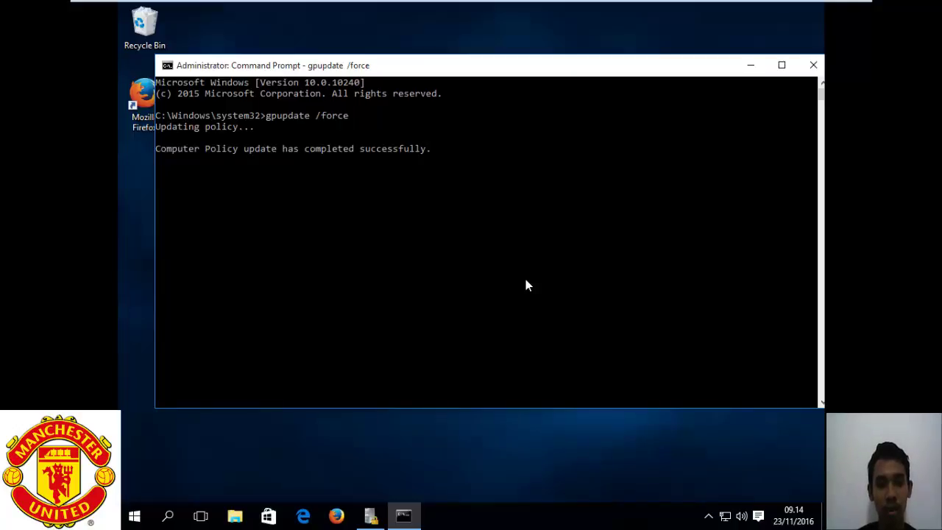
pyautogui.click(812, 67)
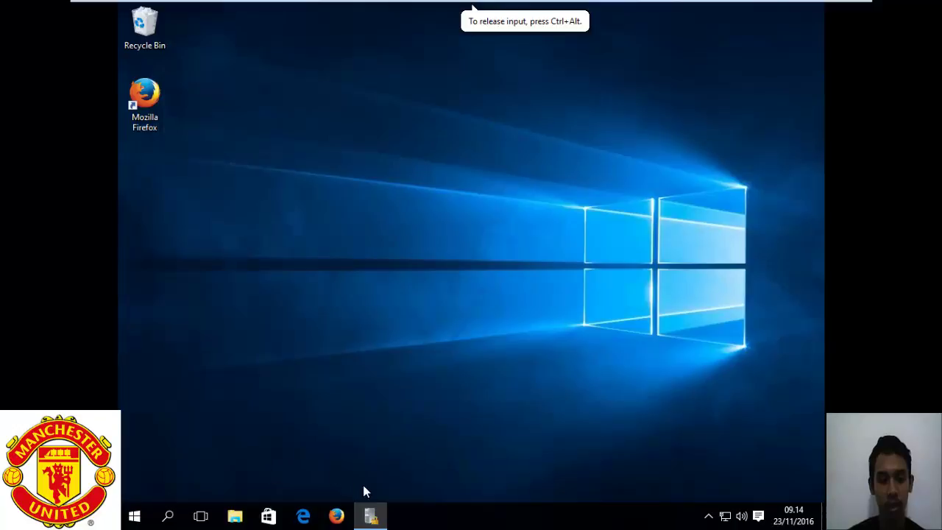
# Switch from the current Windows session to the other local user account and sign in
pyautogui.moveTo(371, 518)
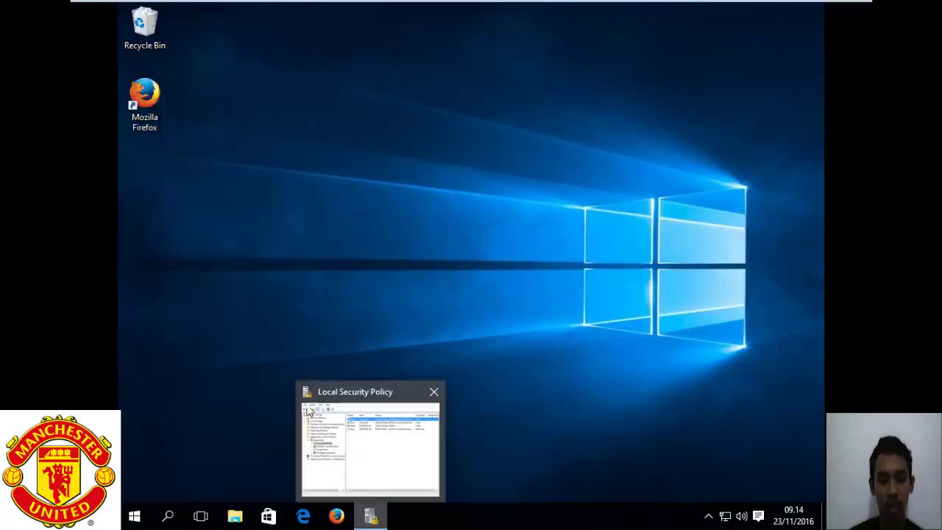
pyautogui.click(134, 515)
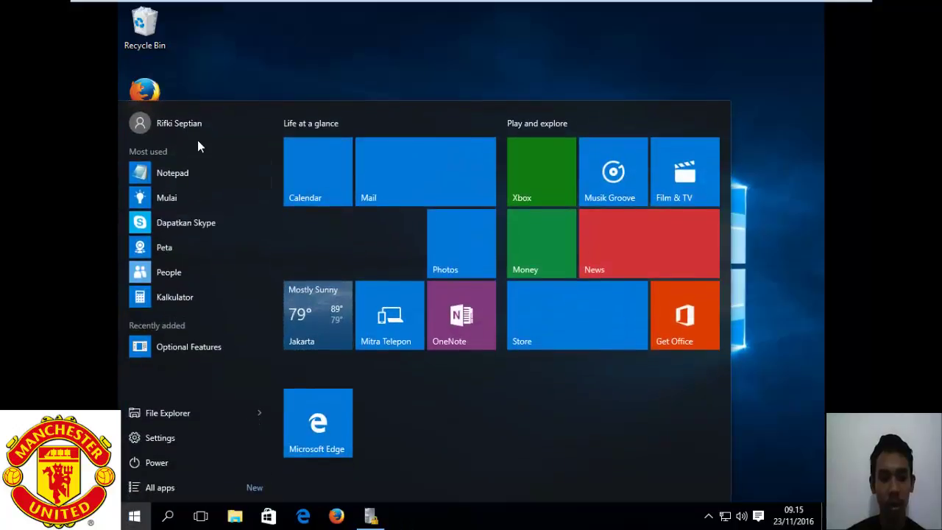
pyautogui.click(199, 126)
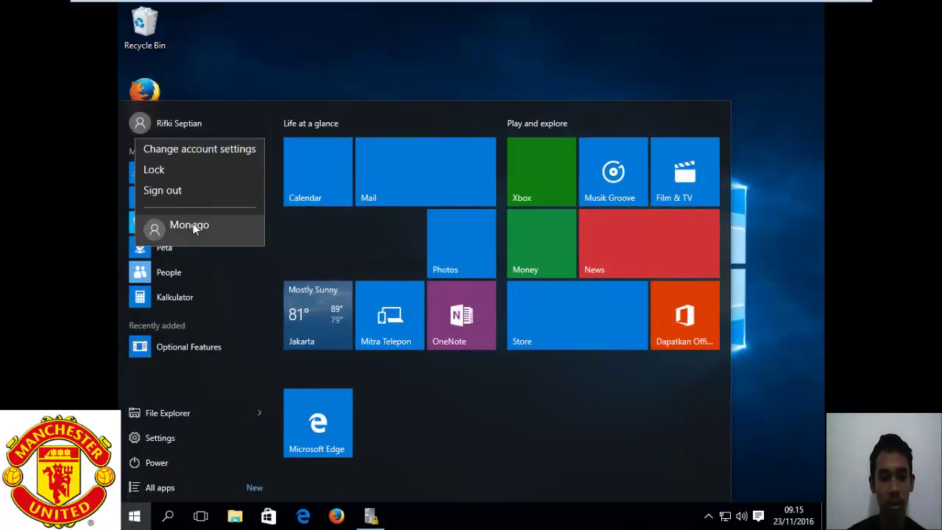
pyautogui.click(193, 223)
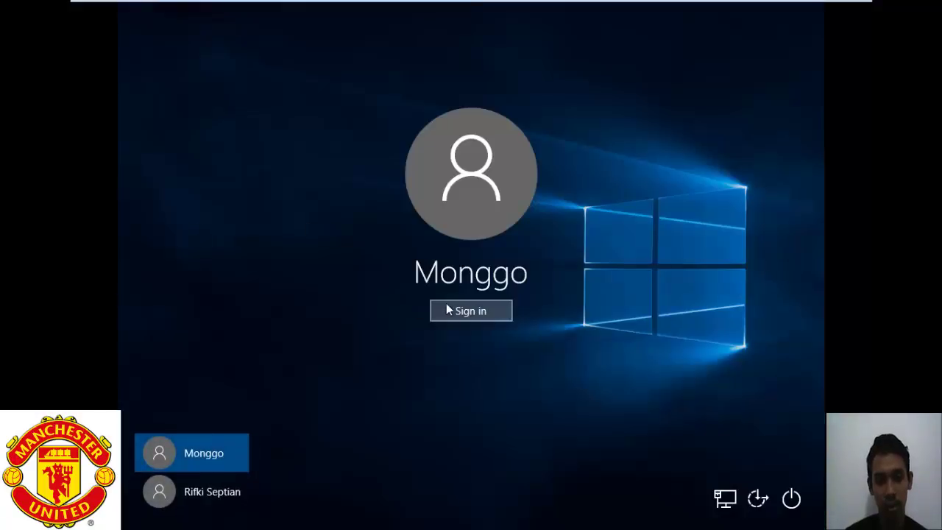
pyautogui.click(447, 308)
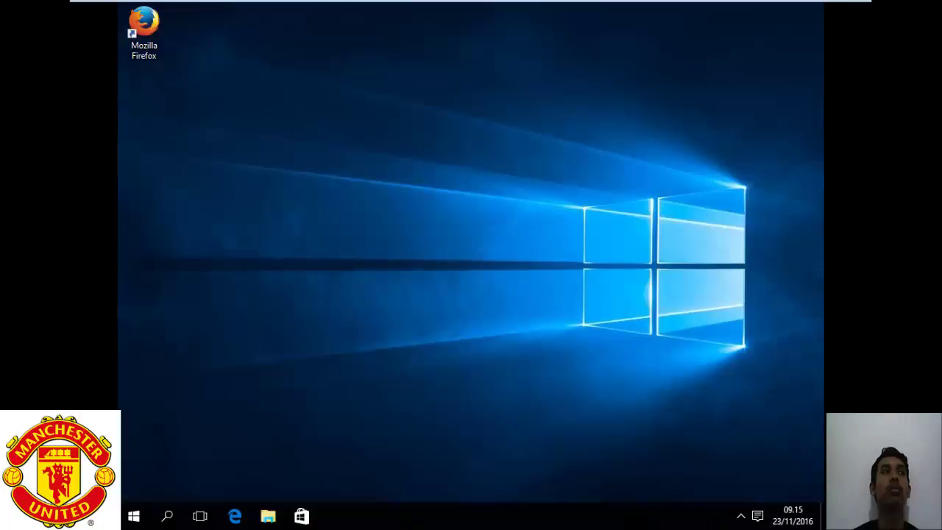
# Refresh the desktop of the signed-in account
pyautogui.click(417, 61)
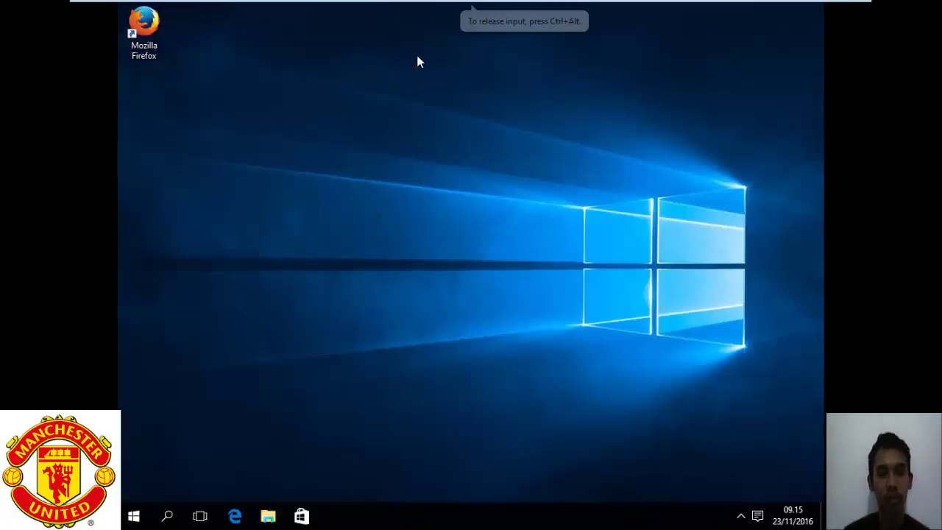
pyautogui.rightClick(398, 119)
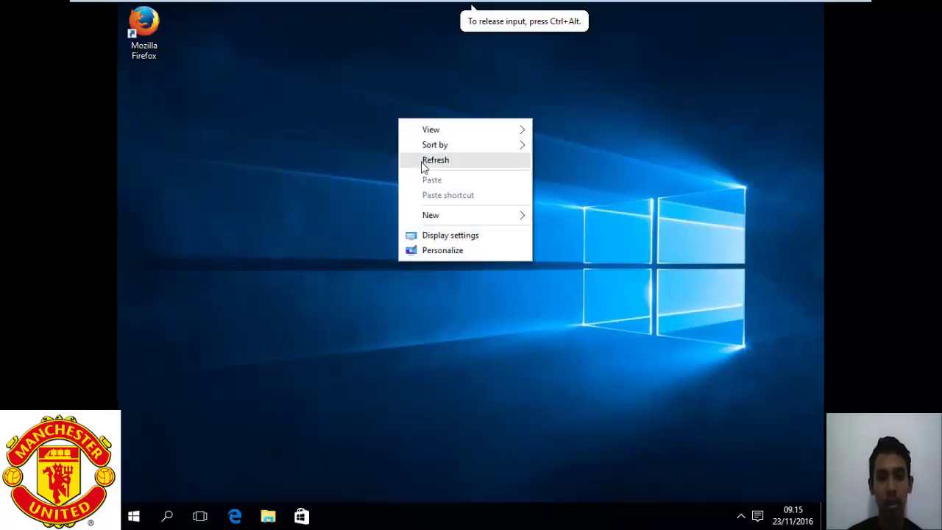